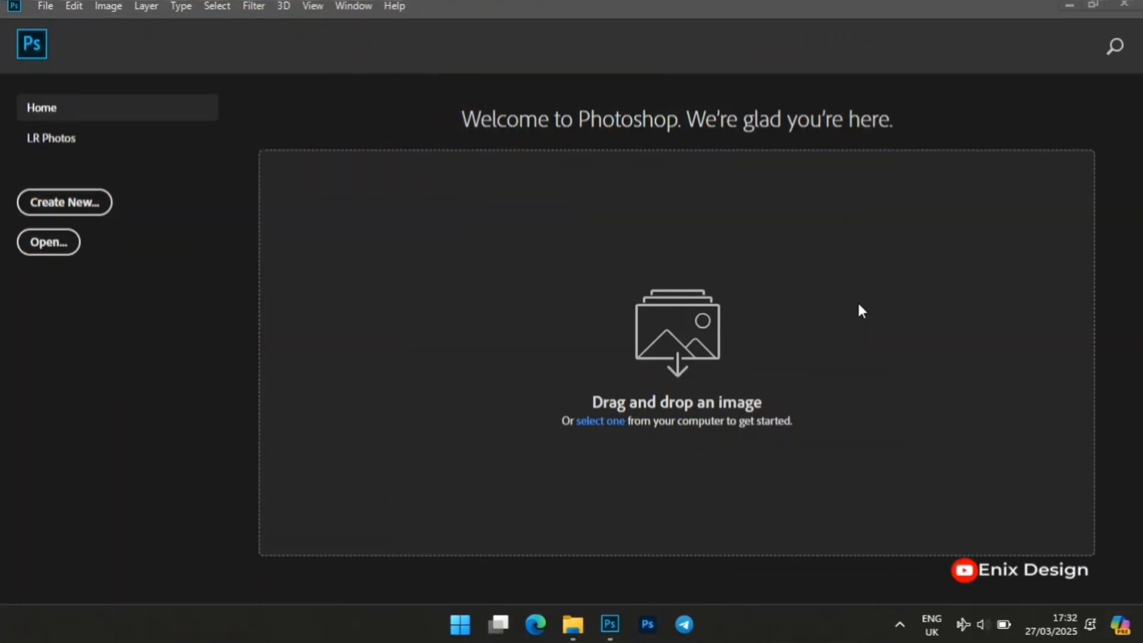
- Open the cloud photo c-dustin-K-log-Bqf8E-unsplash.jpg from the Documents folder in Photoshop and fit it on screen
click(574, 624)
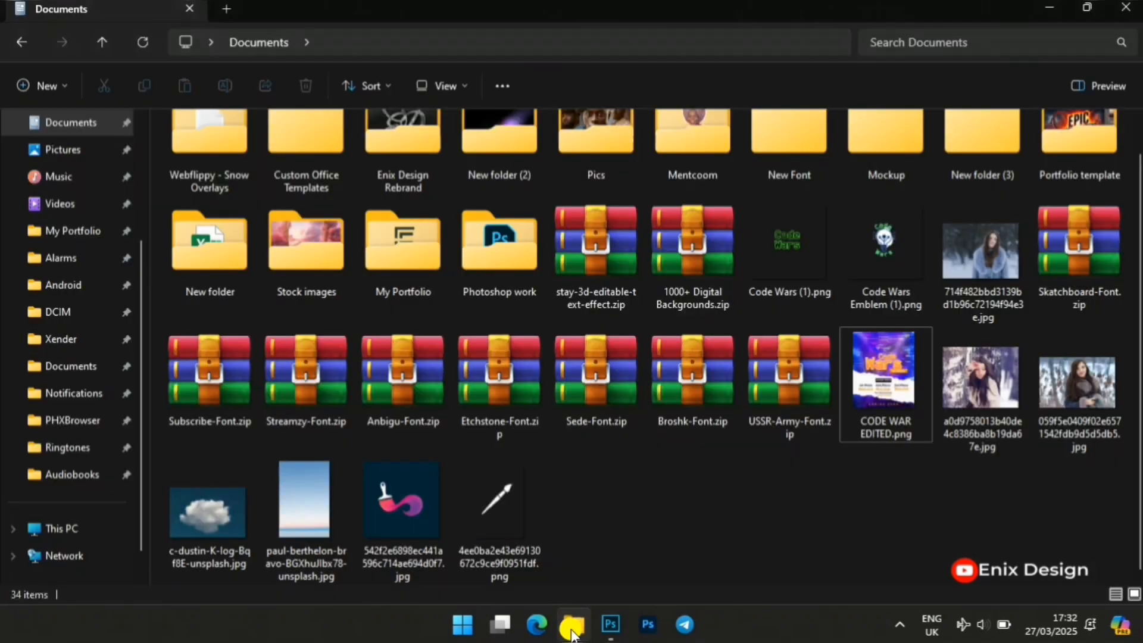
click(205, 512)
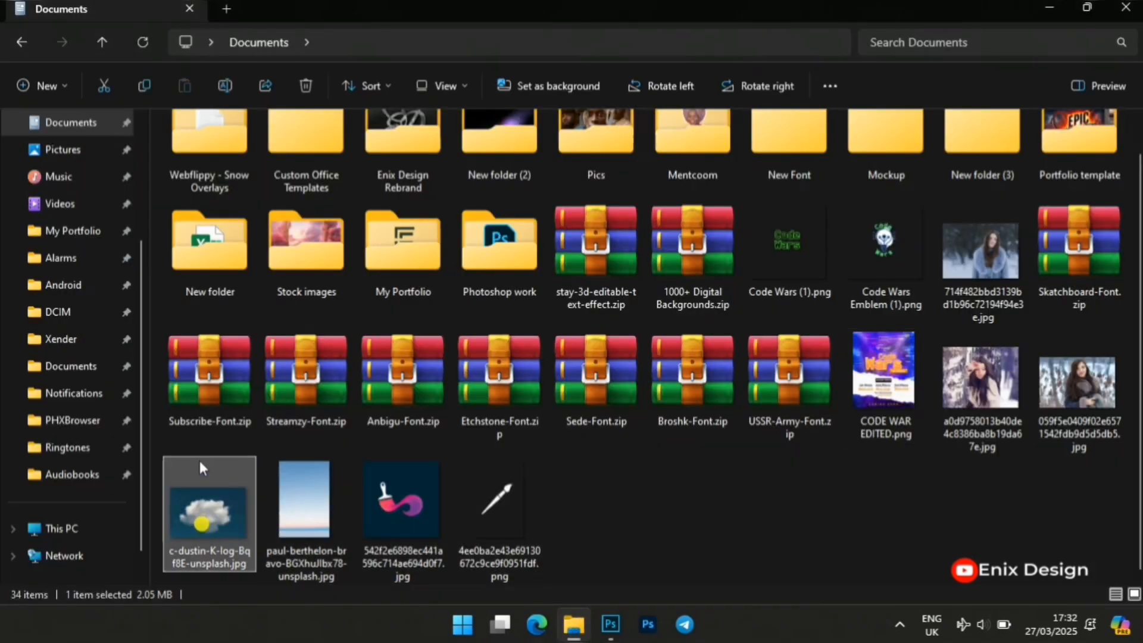
drag(202, 505, 584, 338)
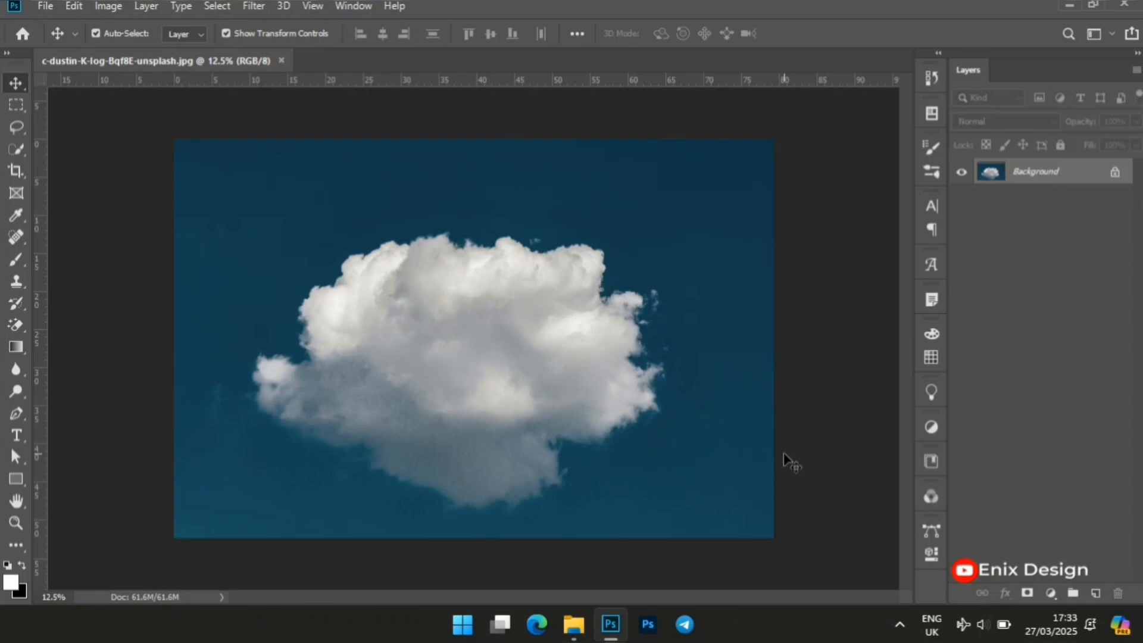
key(z)
right_click(541, 333)
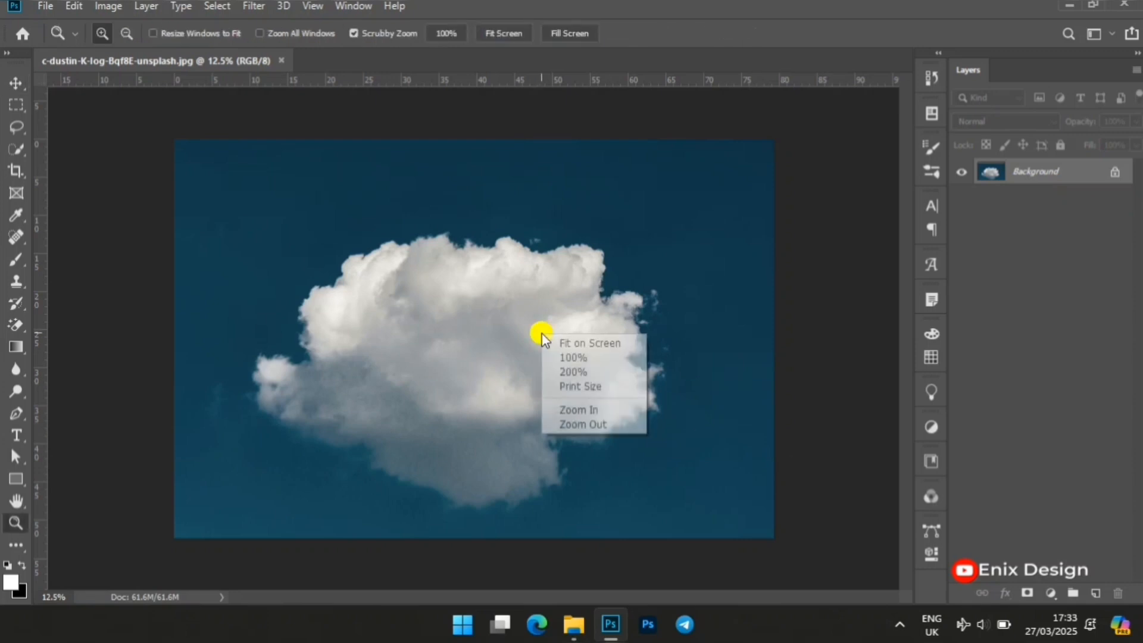
click(577, 344)
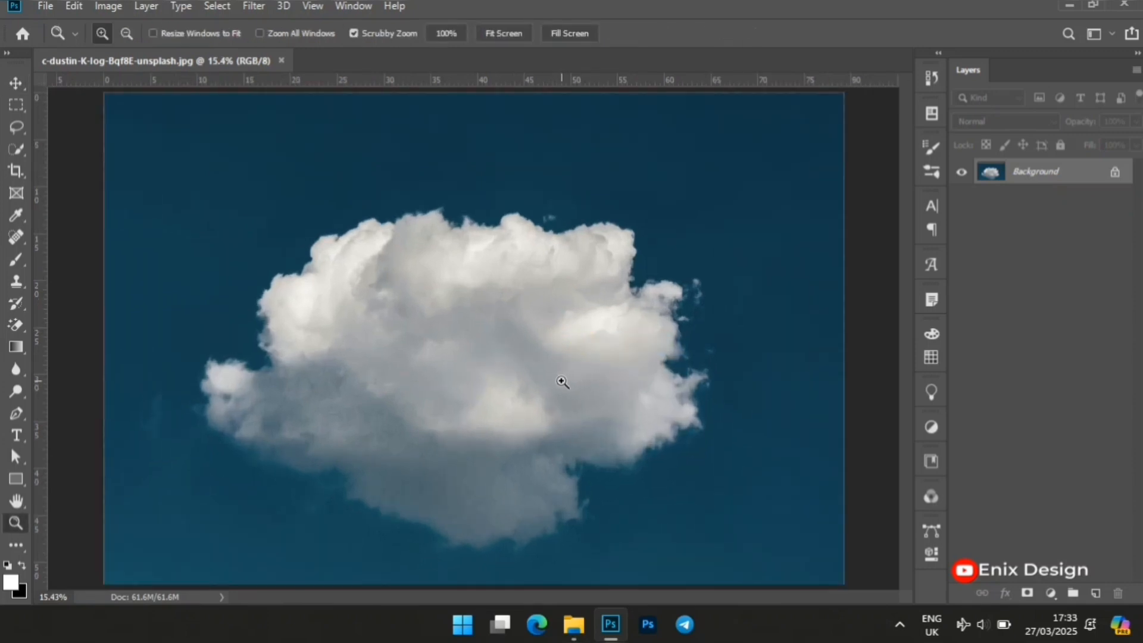
- Duplicate the Background layer of the cloud photo
key(v)
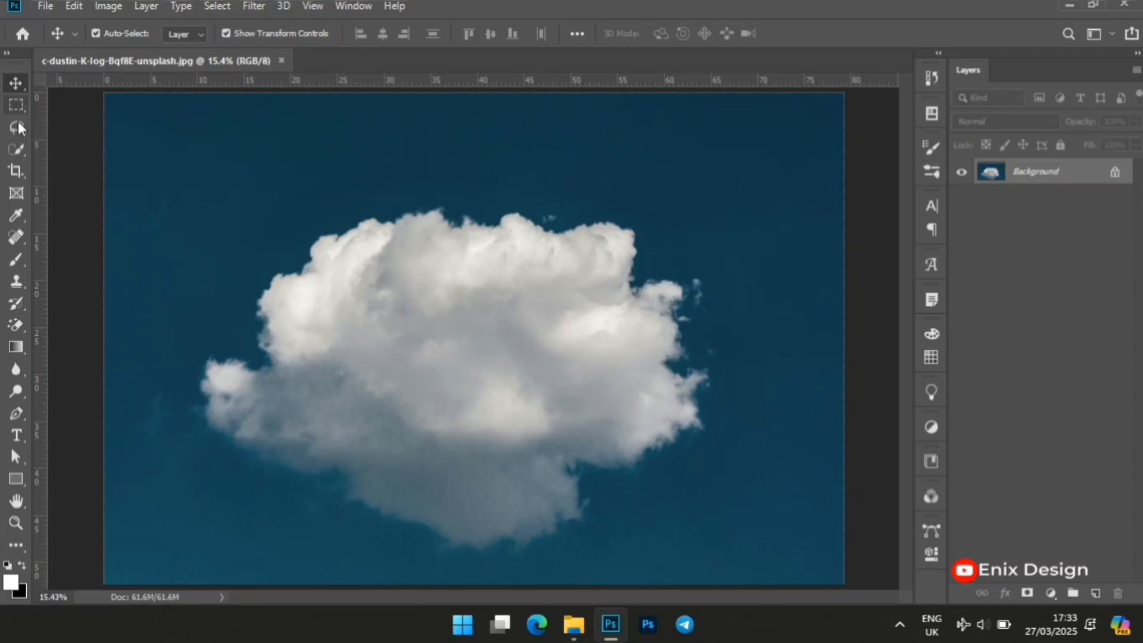
click(16, 171)
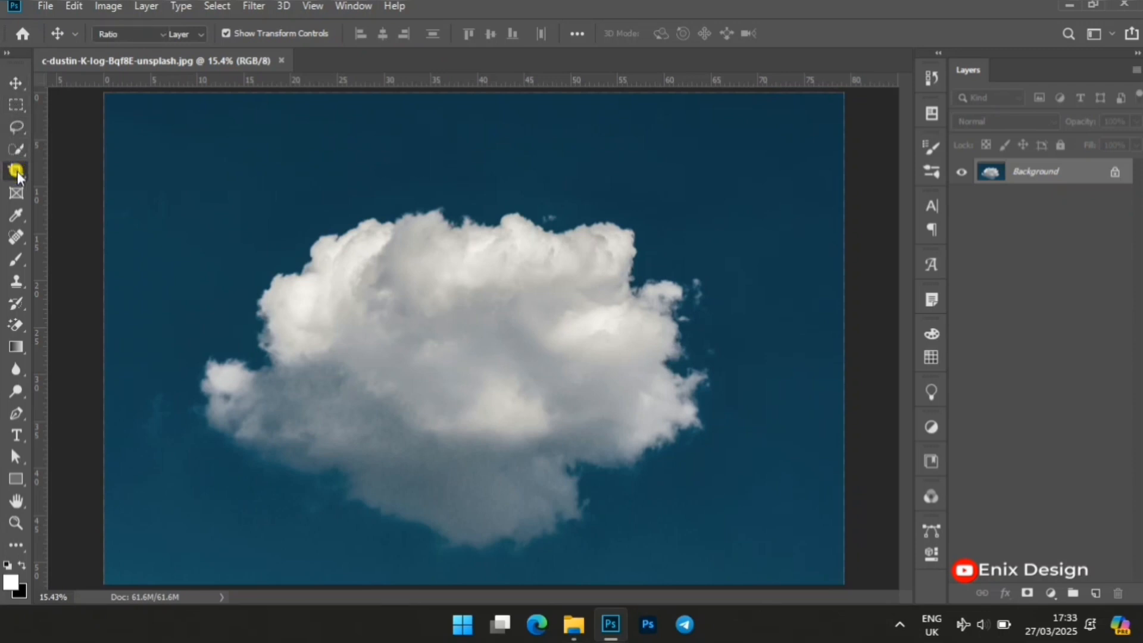
click(13, 88)
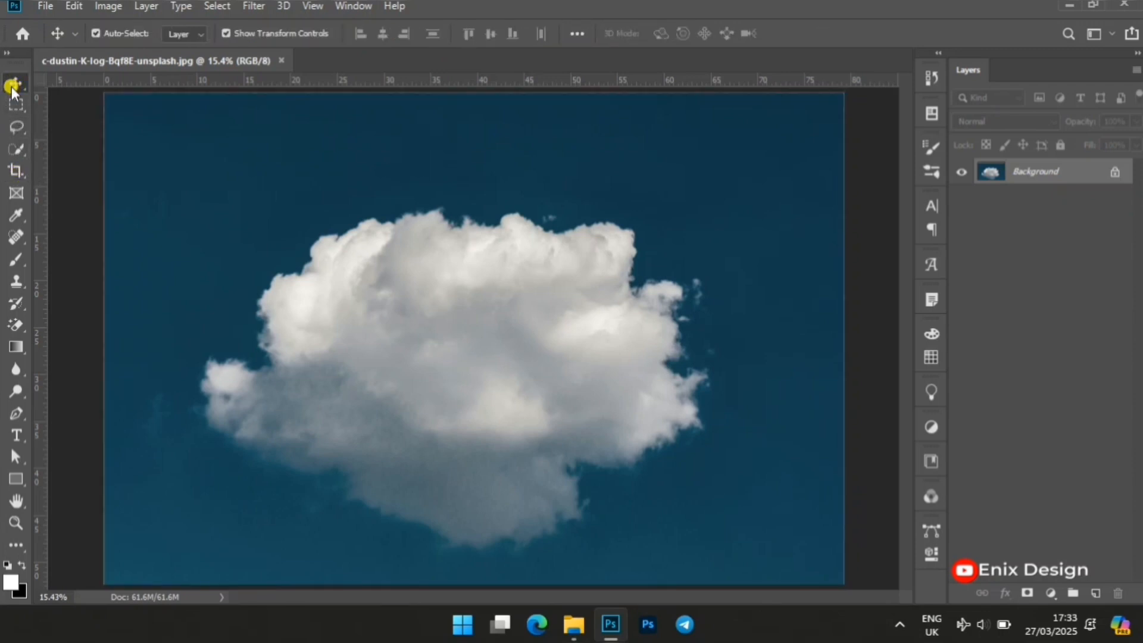
key(ctrl+j)
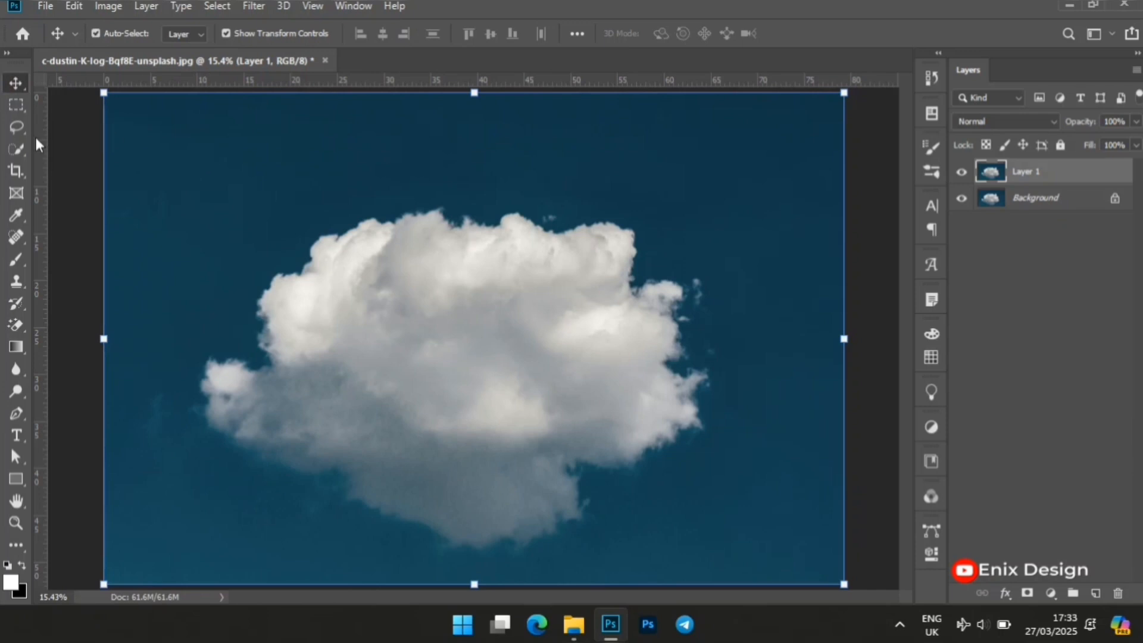
- Crop the image closer around the cloud on all four sides, to about 4390 × 2880 px
click(17, 172)
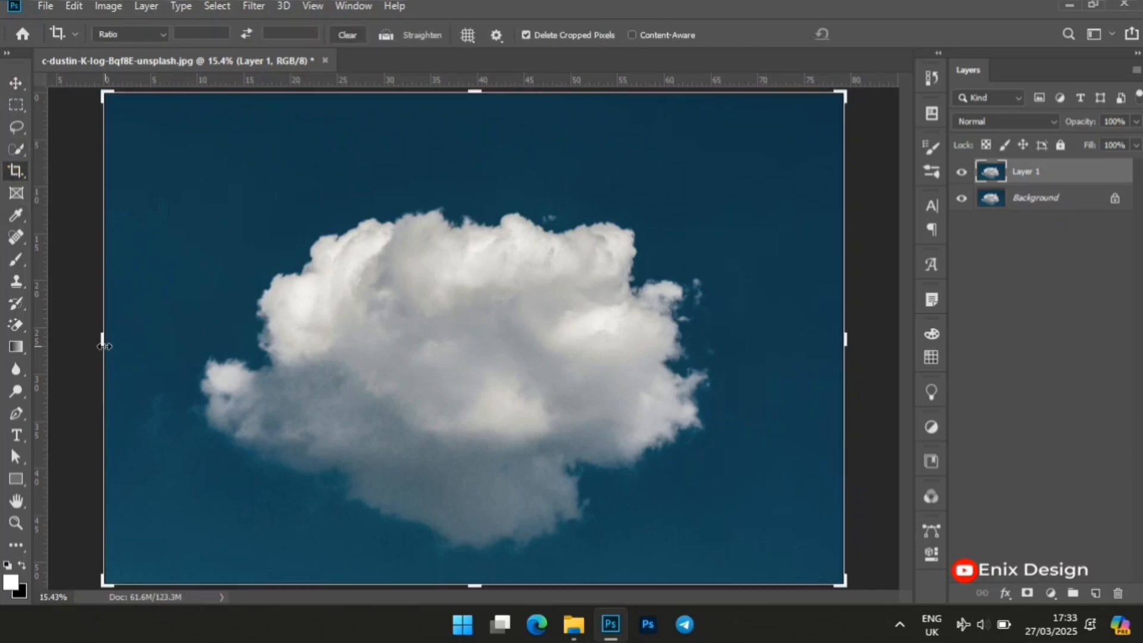
drag(102, 340, 139, 355)
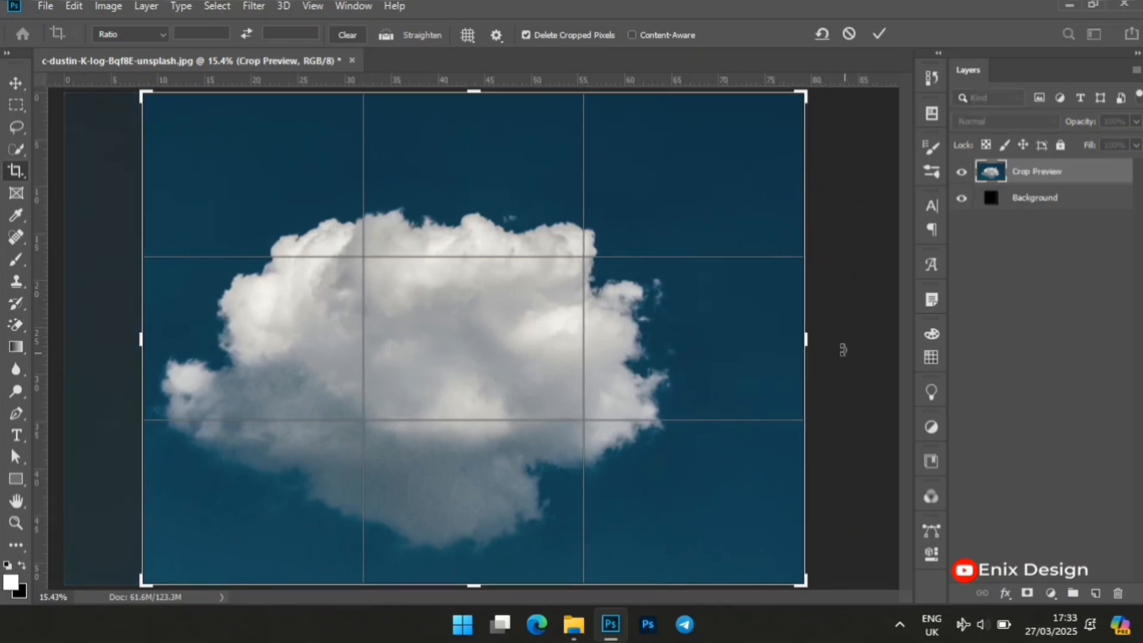
drag(811, 341, 765, 341)
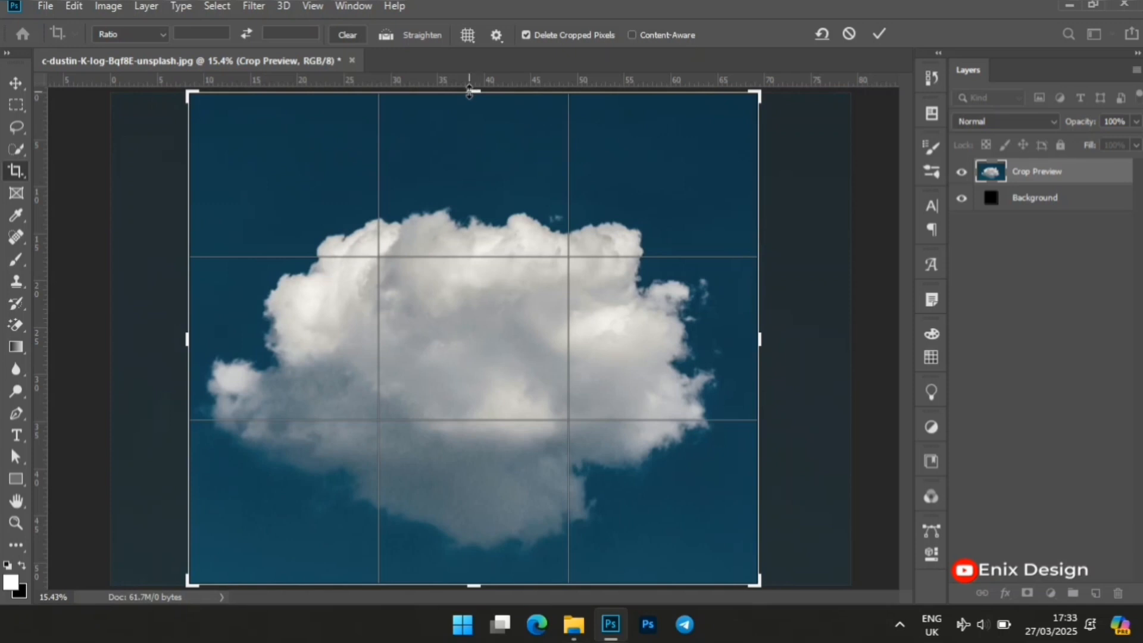
drag(469, 91, 471, 139)
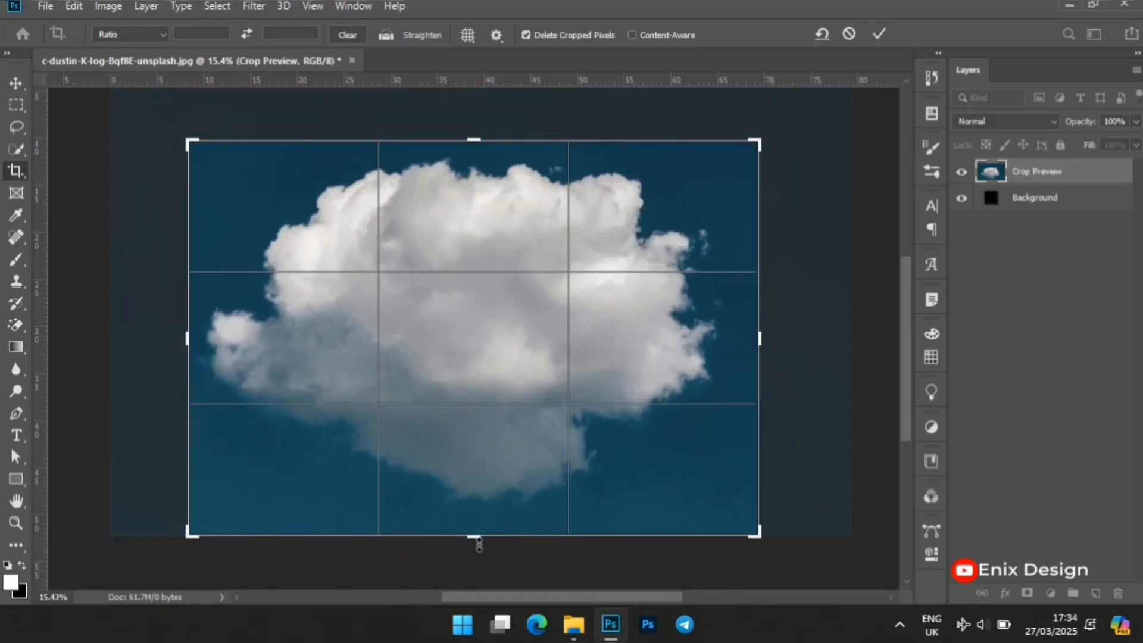
drag(479, 544, 479, 536)
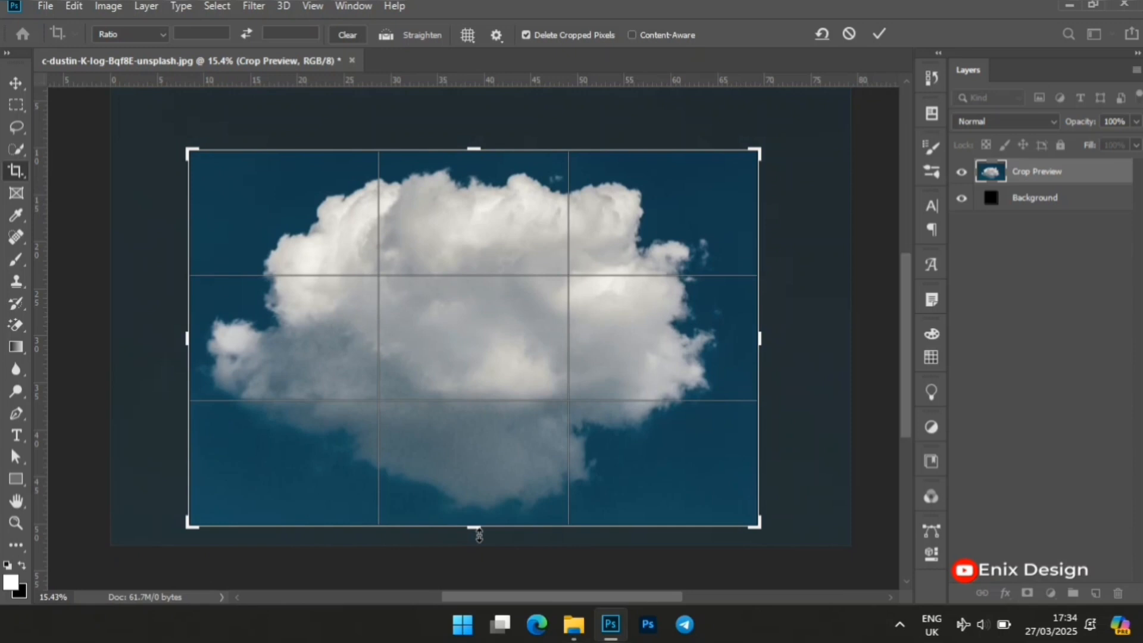
click(880, 34)
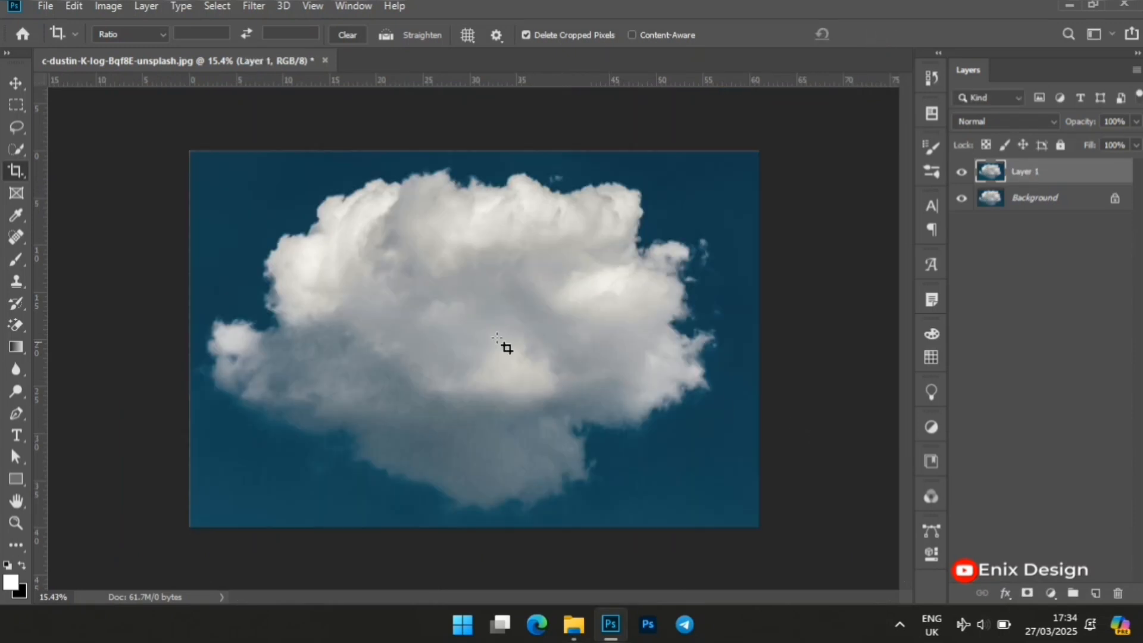
- Desaturate the duplicated cloud layer to turn it black and white
key(v)
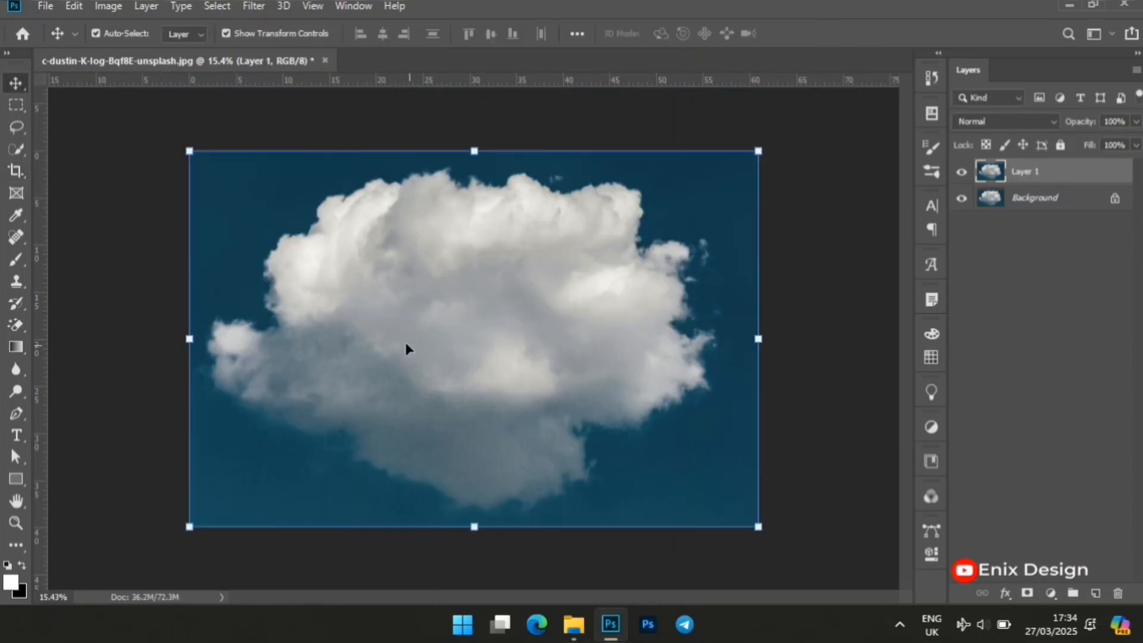
key(z)
right_click(470, 334)
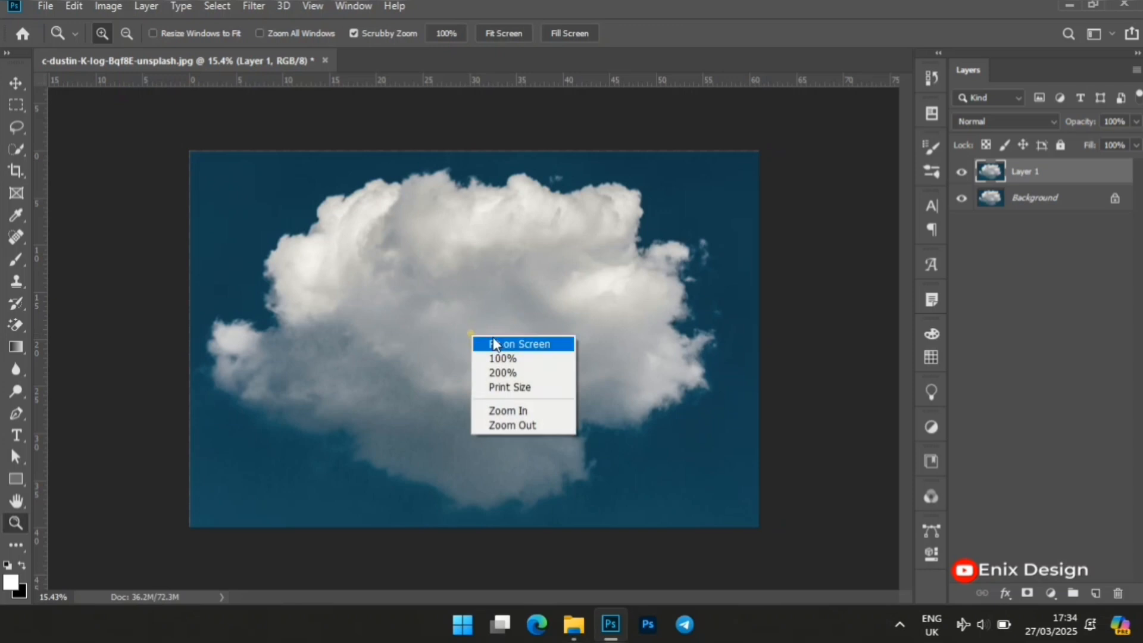
click(504, 344)
key(v)
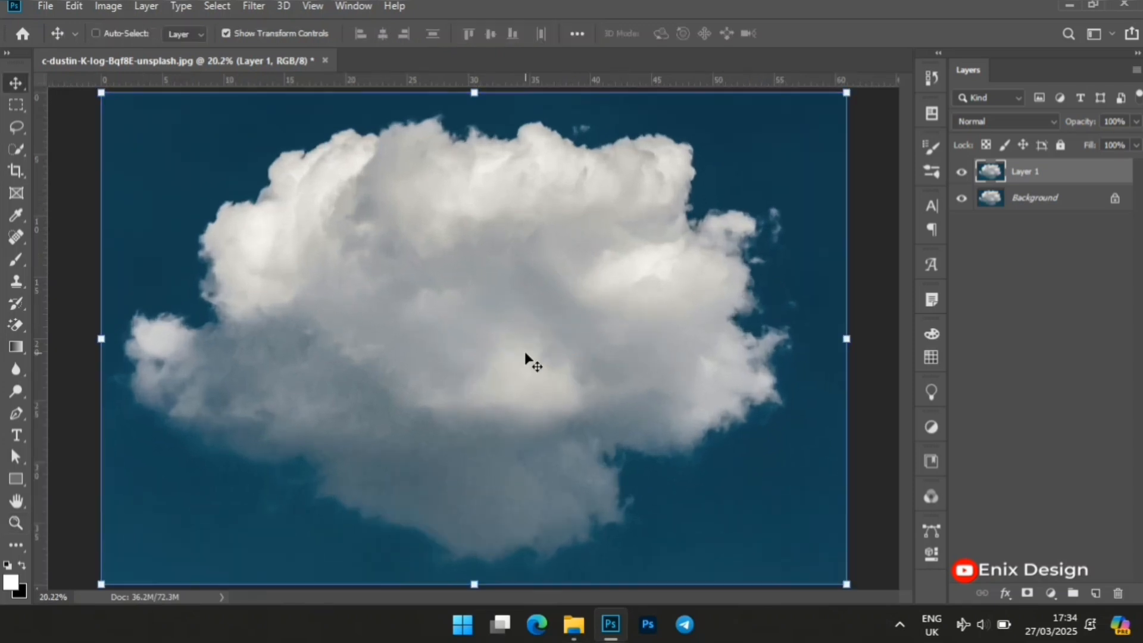
key(ctrl+shift+u)
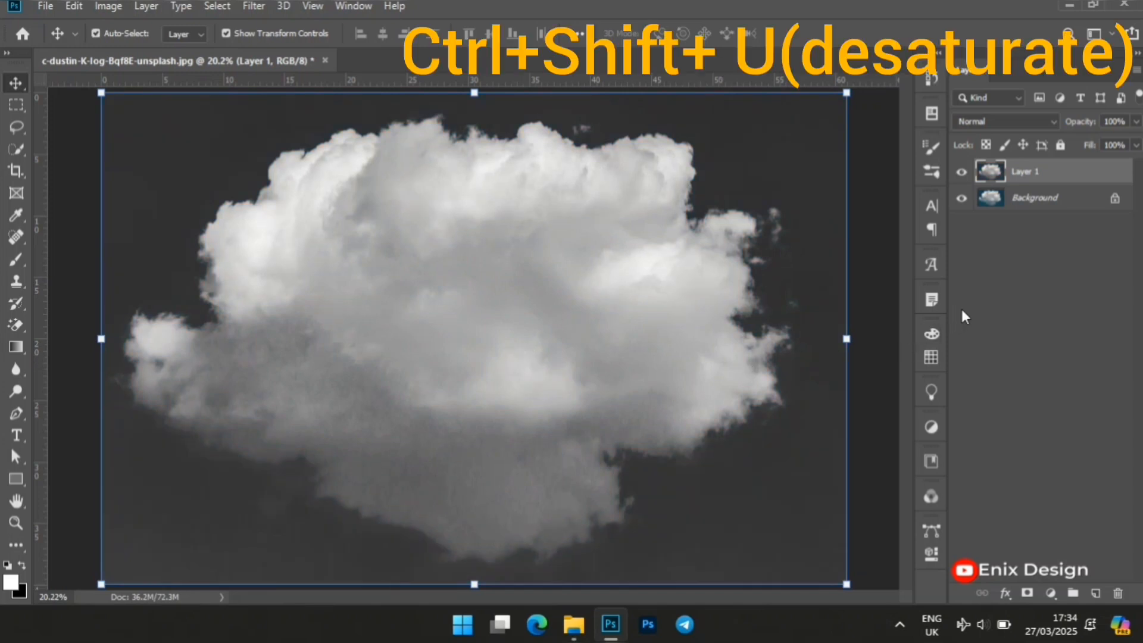
- Apply Levels to the desaturated cloud layer with input values of 60 for shadows, 0.76 for midtones and 220 for highlights
key(ctrl+l)
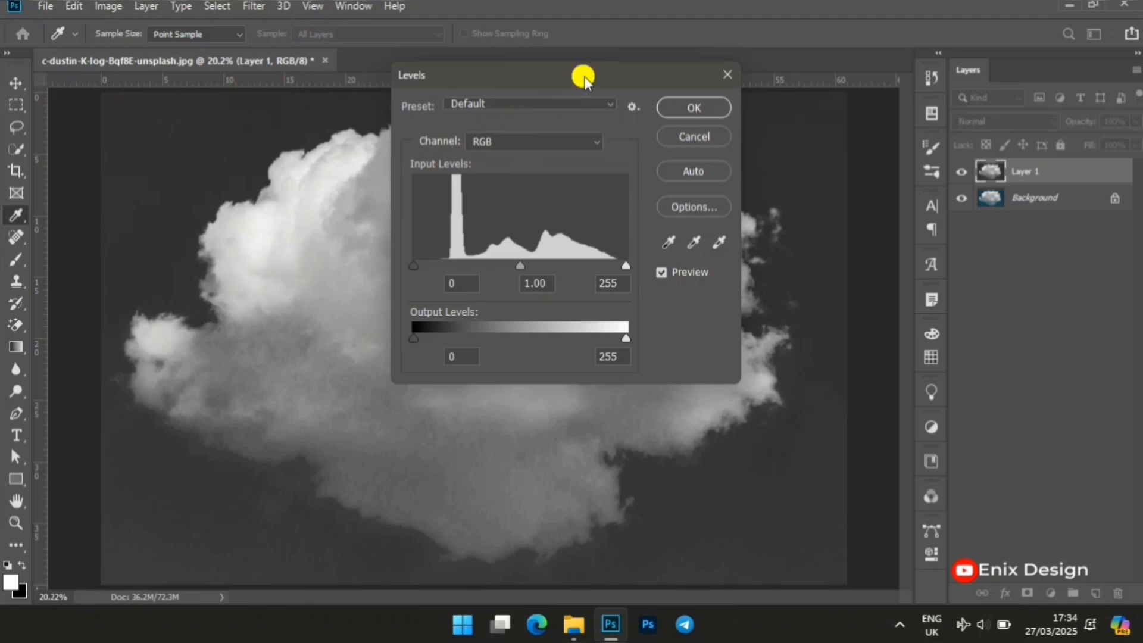
drag(585, 80, 817, 155)
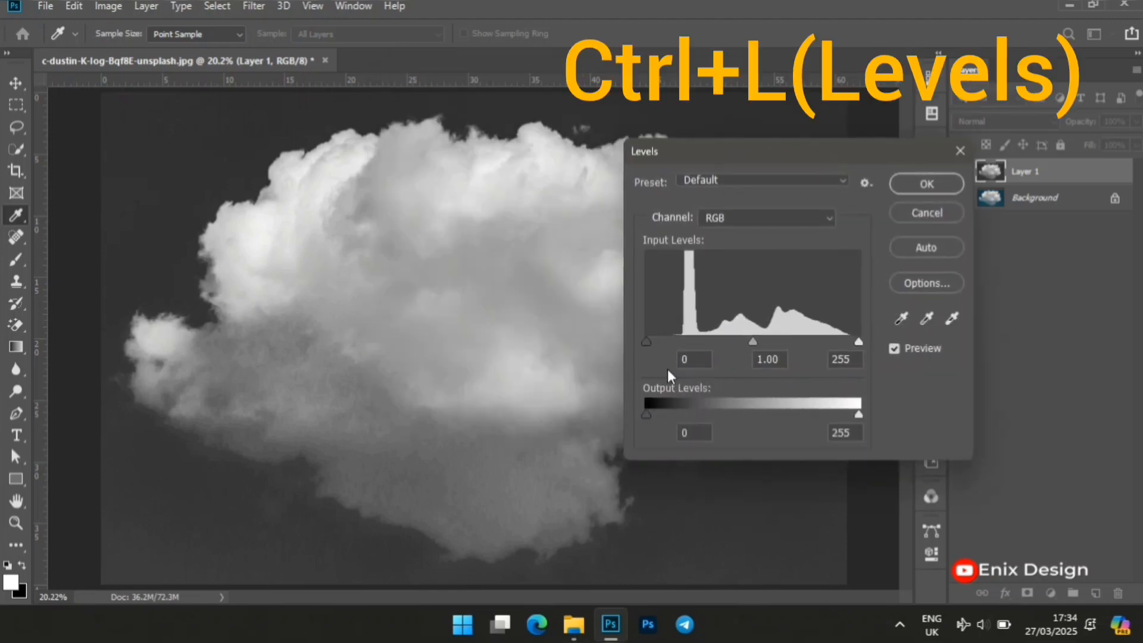
double_click(694, 360)
text(60)
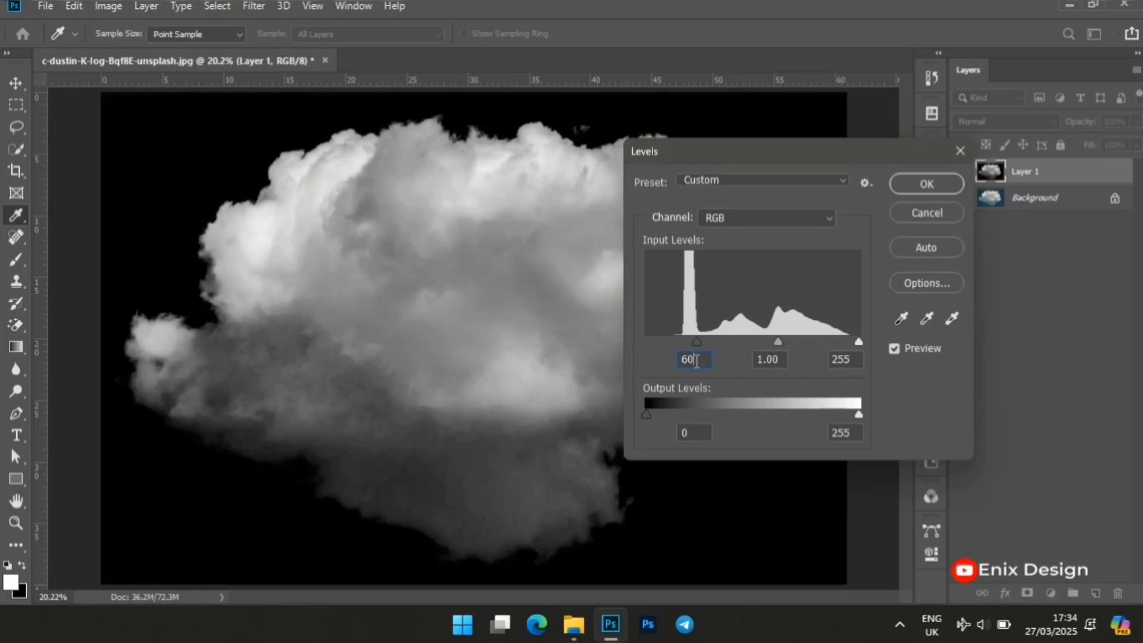
double_click(782, 359)
text(1.)
text(76)
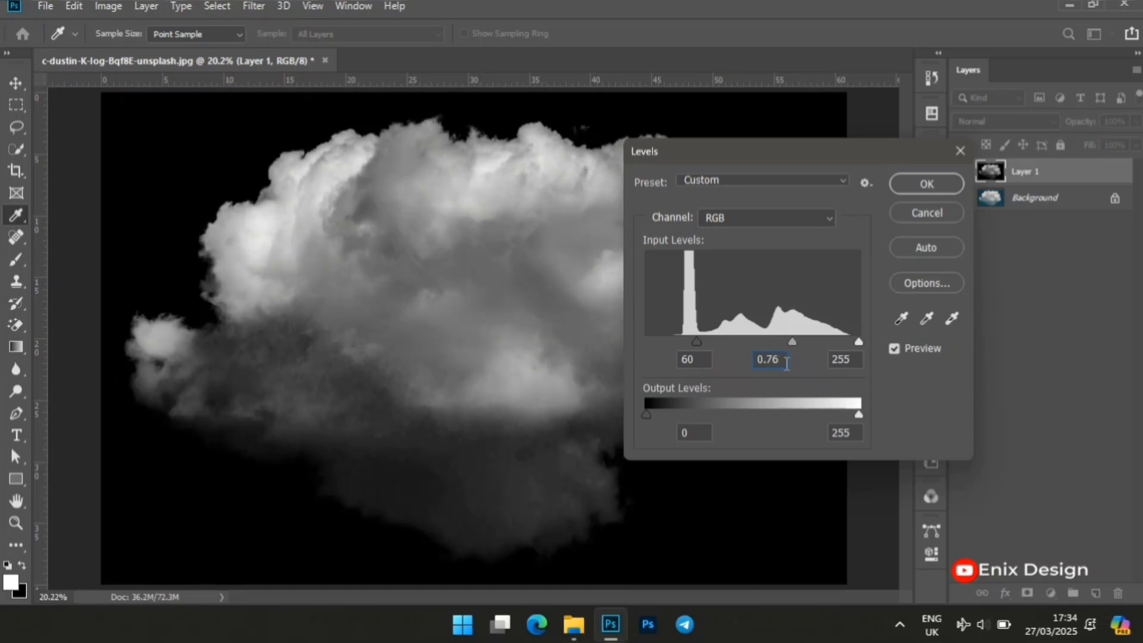
double_click(849, 358)
text(220)
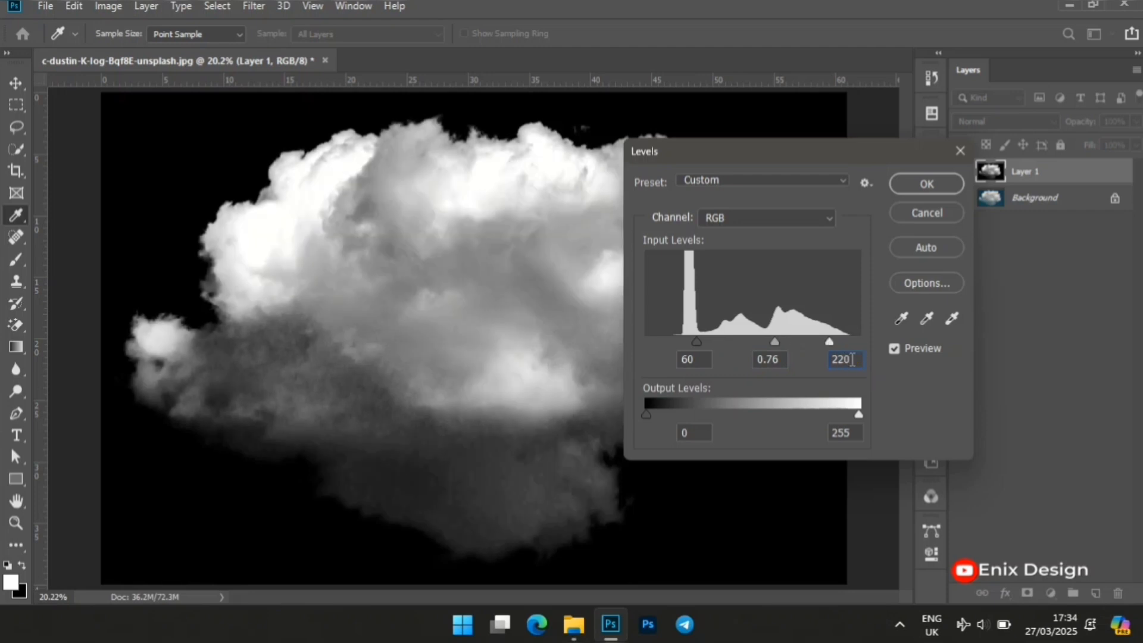
key(Return)
key(v)
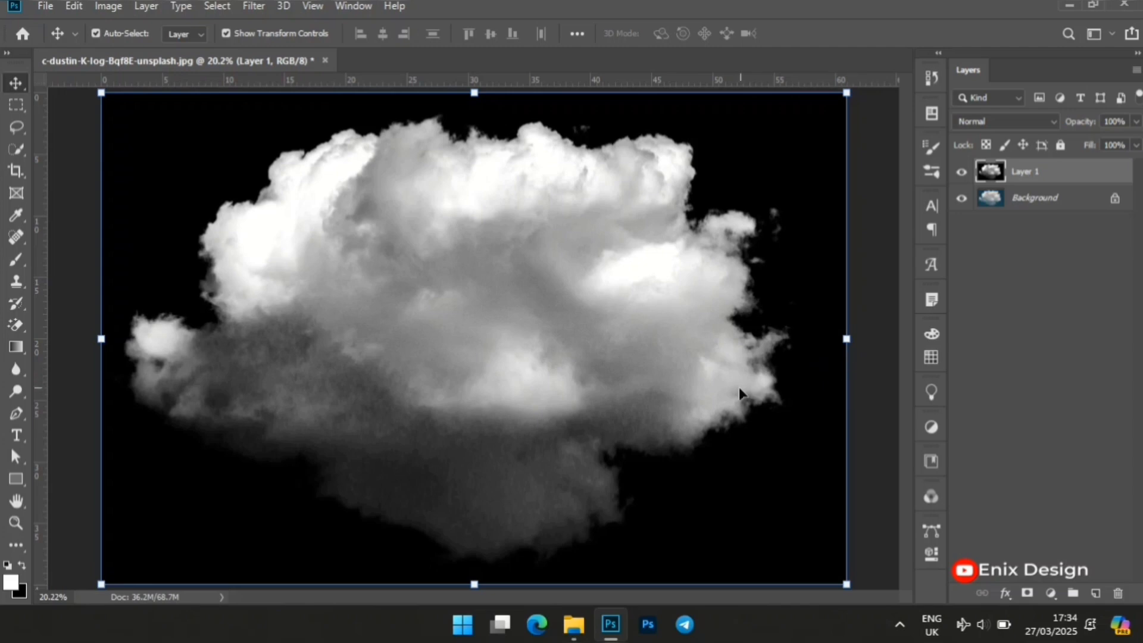
- Invert the cloud layer's tones and resize the image proportionally to a width of 2500 pixels
key(ctrl)
key(ctrl+i)
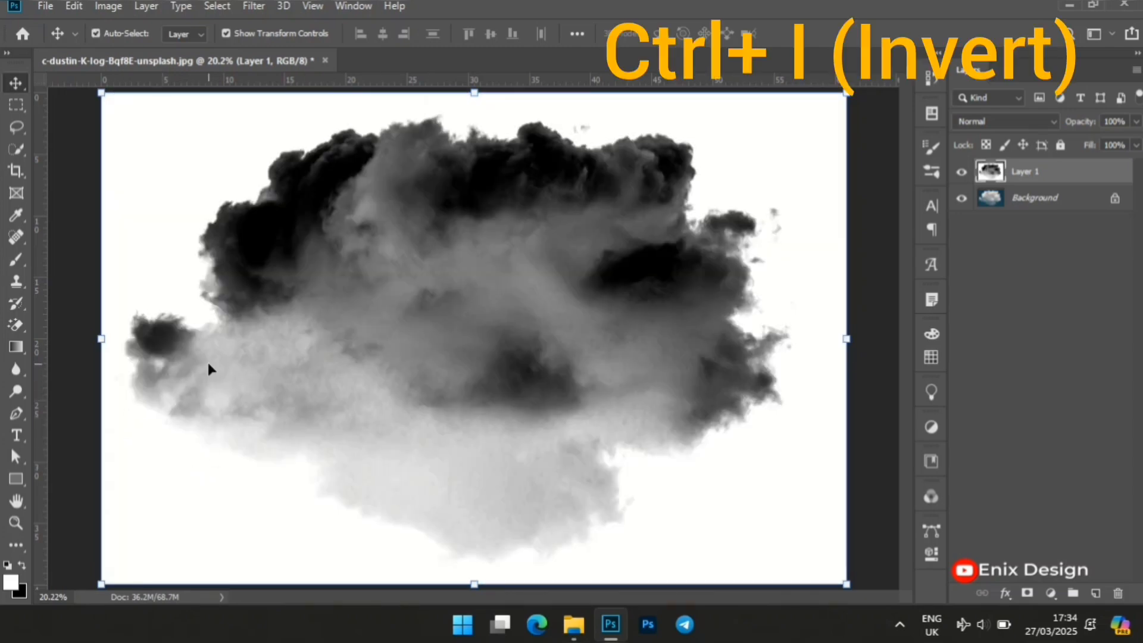
click(115, 9)
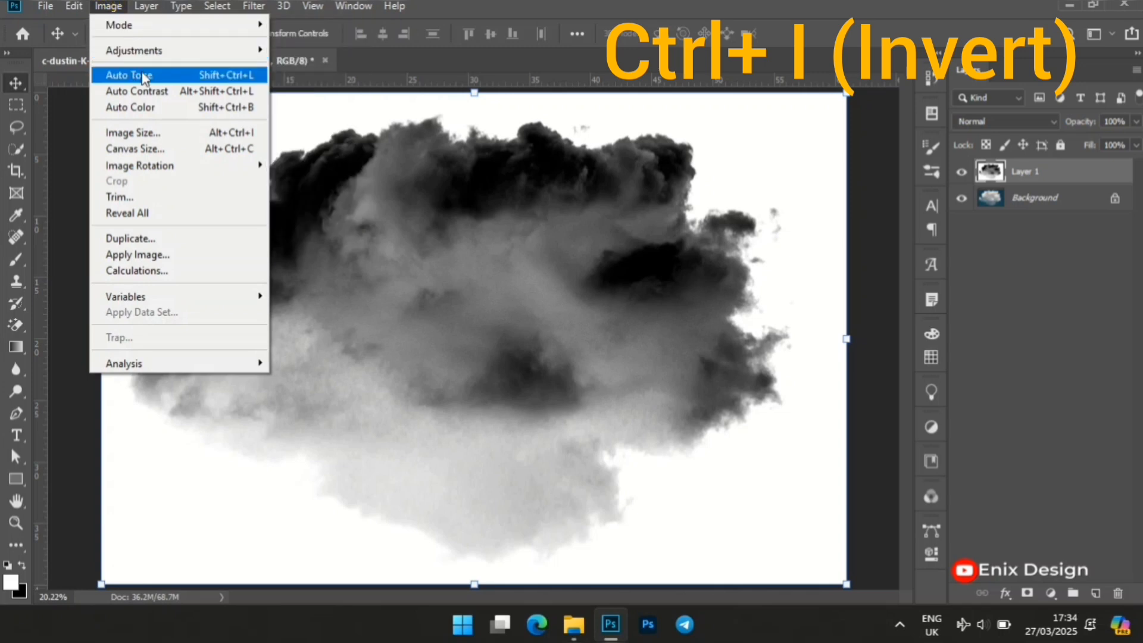
click(194, 138)
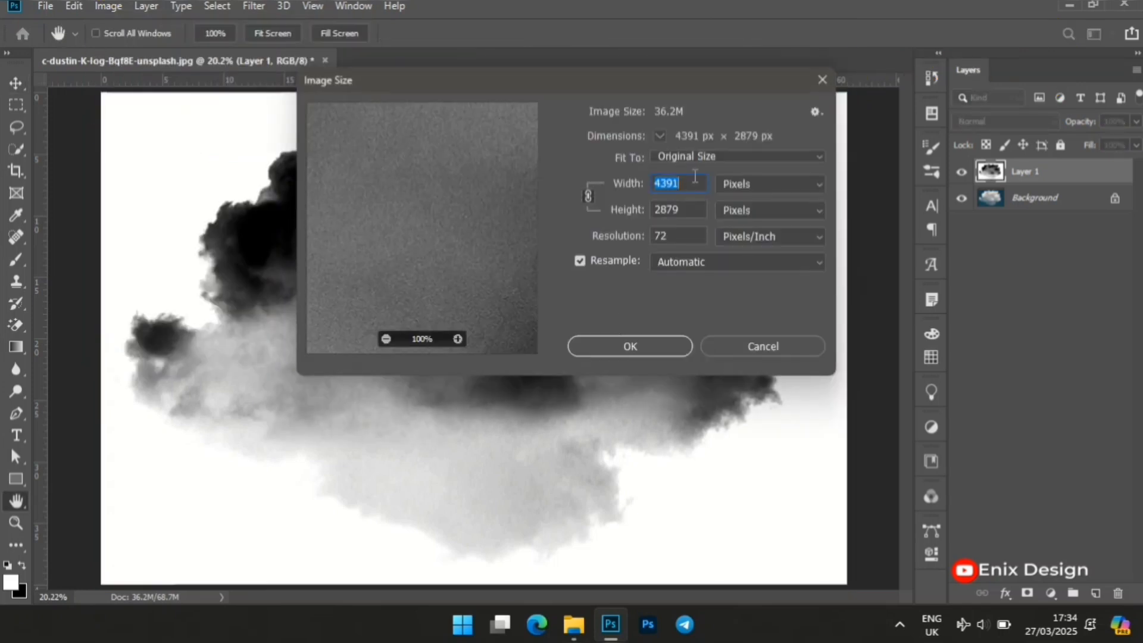
text(2500)
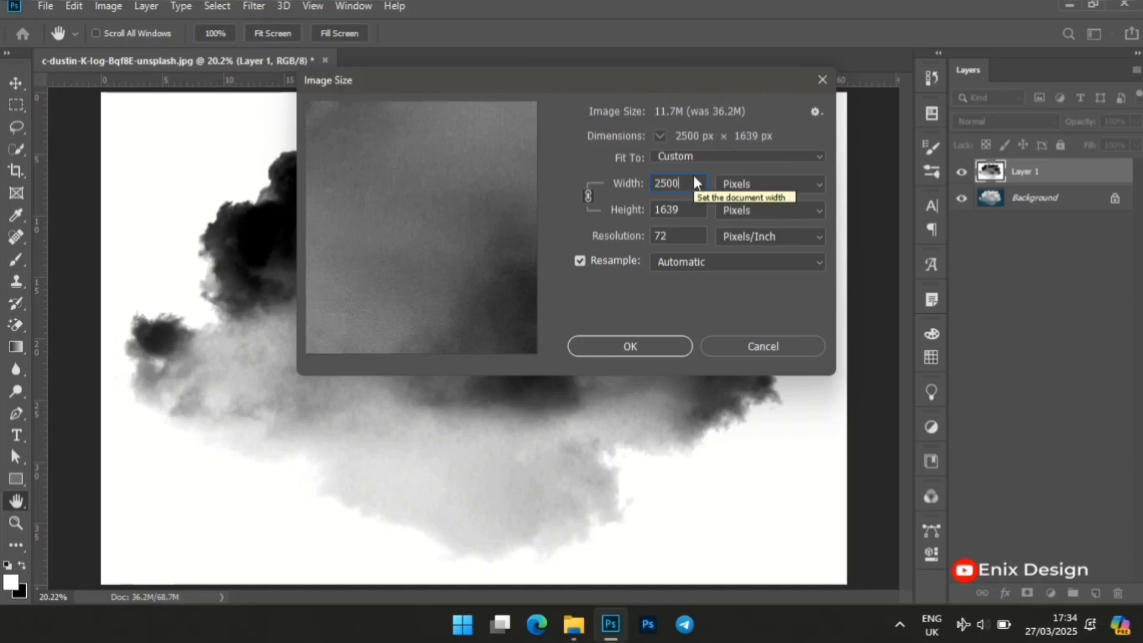
key(Return)
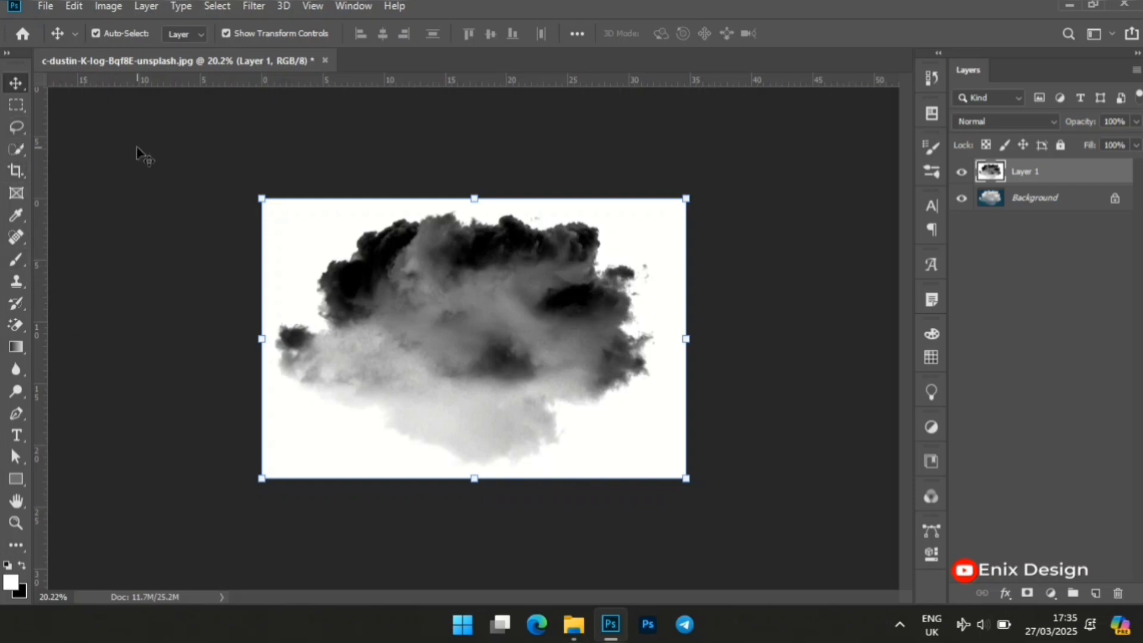
- Define a brush preset named "cloud brush" from the inverted cloud image and activate the Brush tool
click(51, 5)
click(59, 7)
click(74, 6)
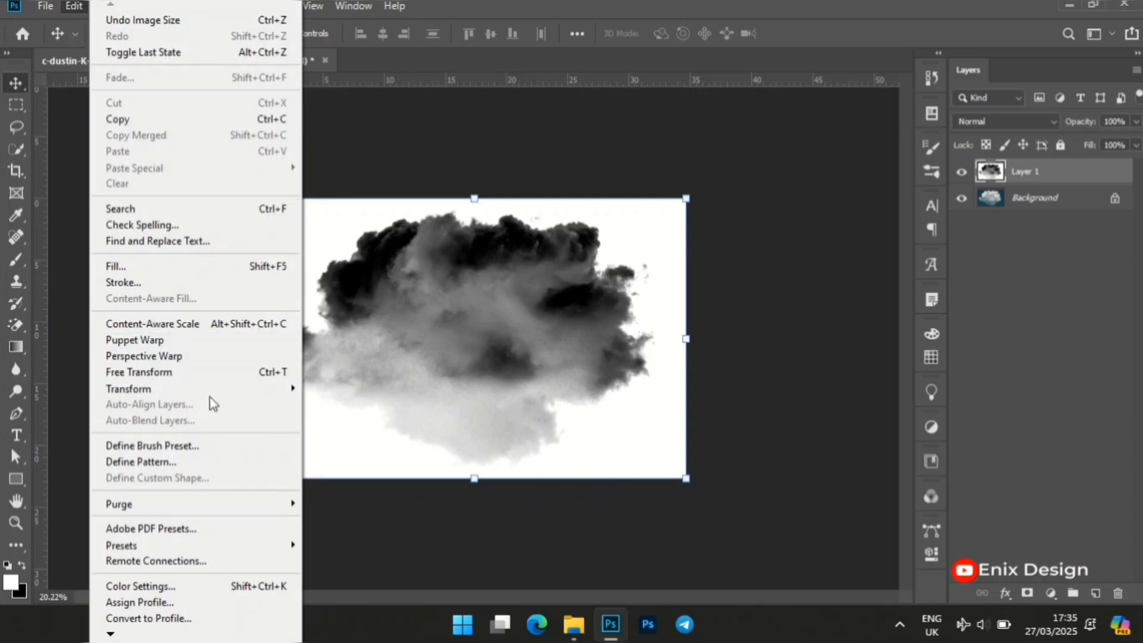
mouse_move(213, 392)
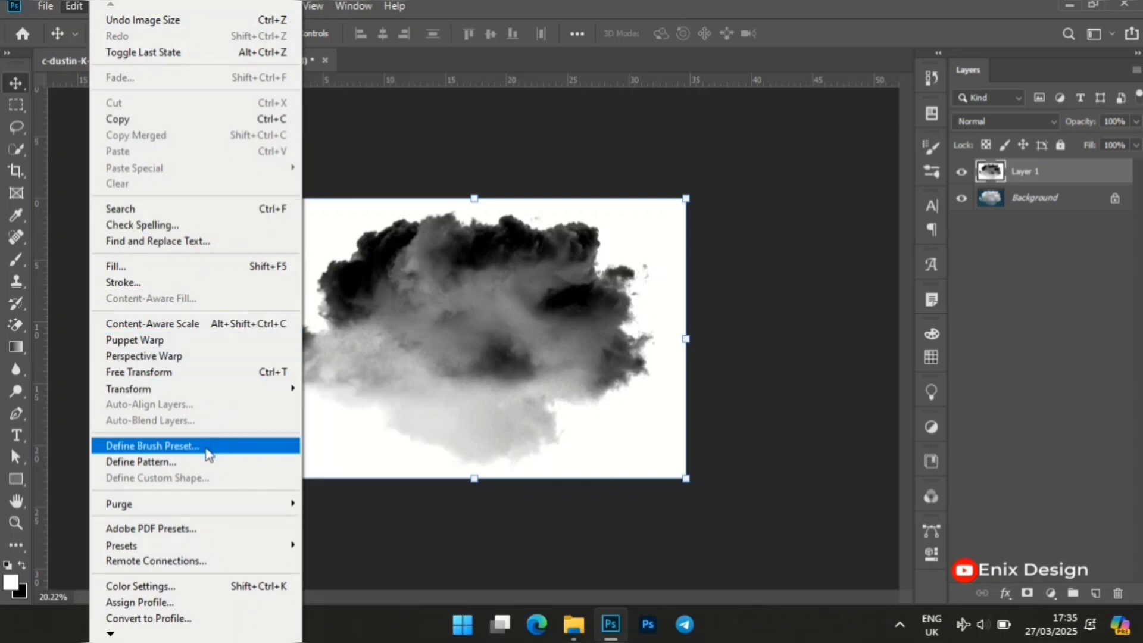
click(179, 446)
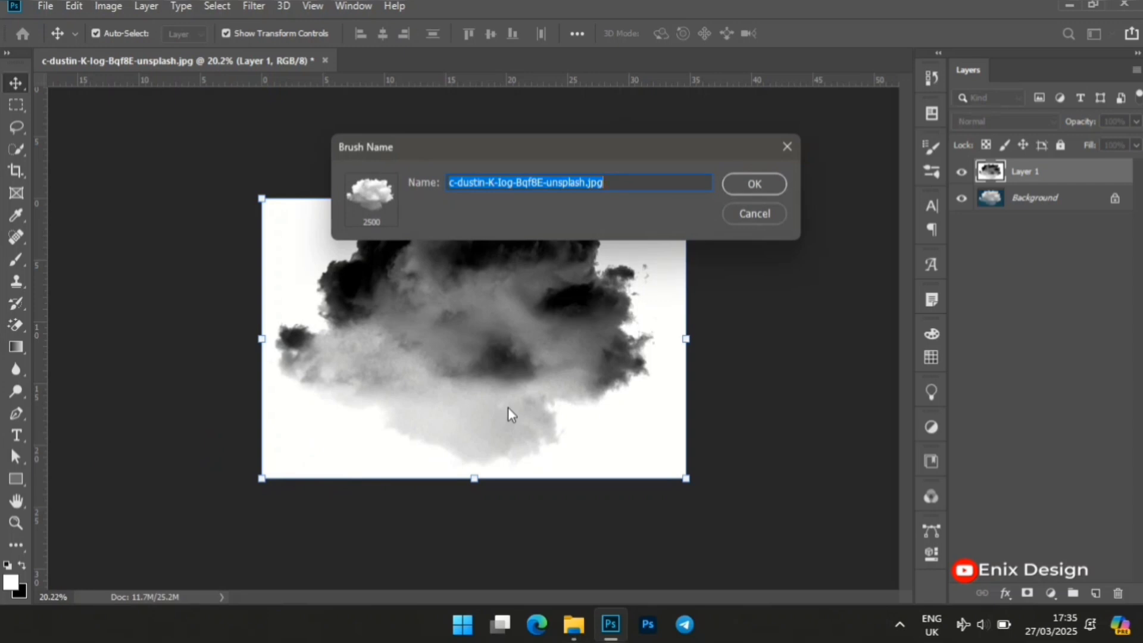
text(cloud brush)
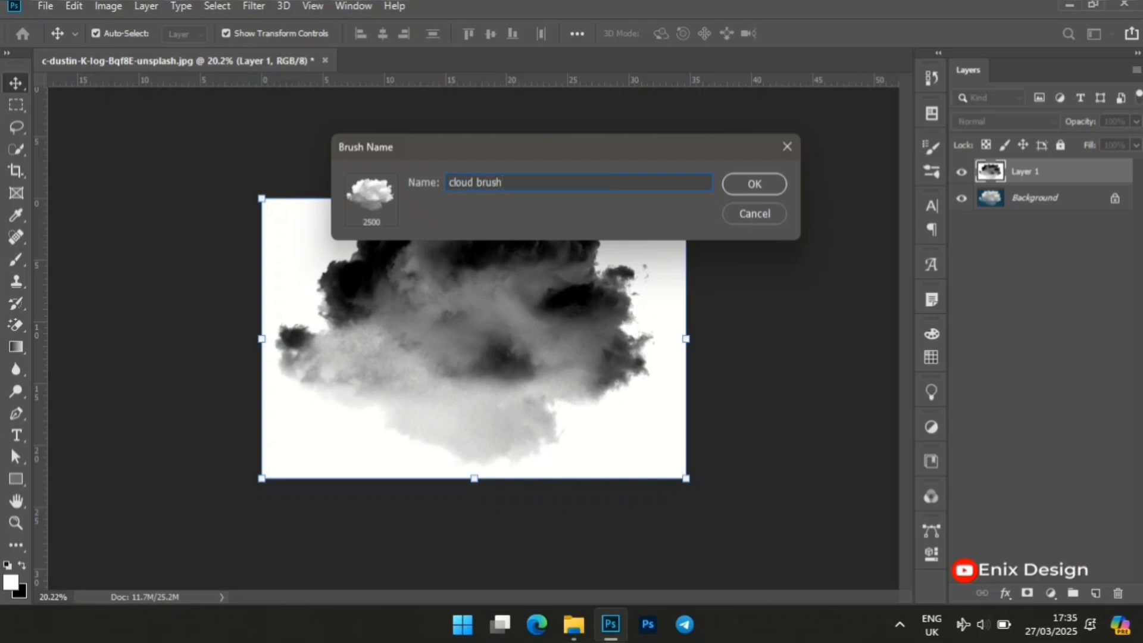
key(Return)
key(b)
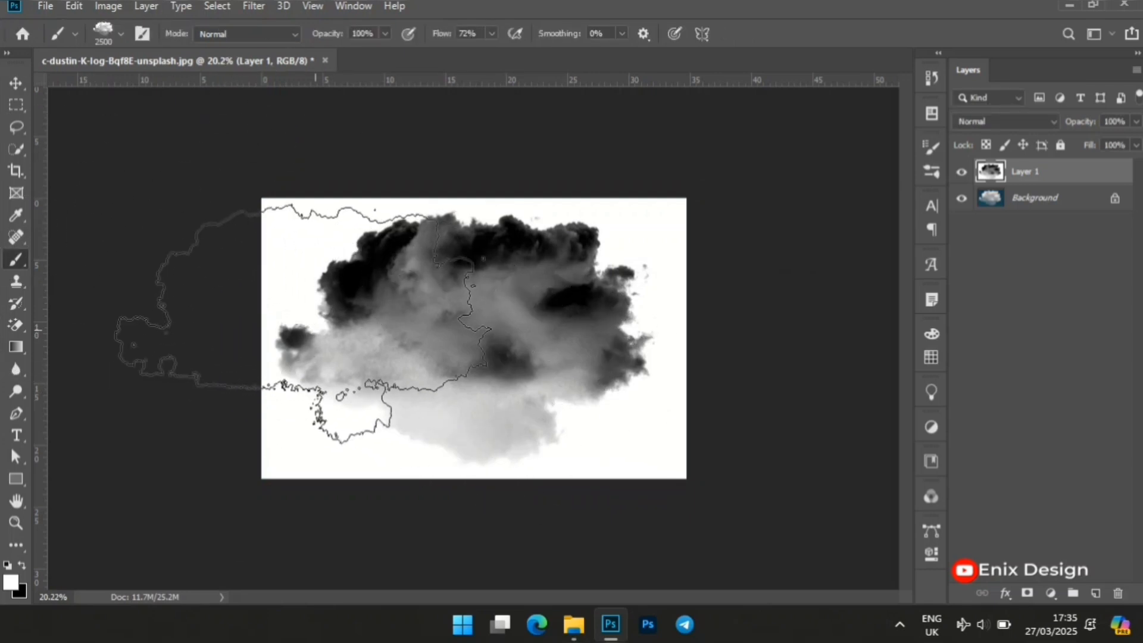
- Pick the "cloud brush" preset as the active brush tip
click(106, 34)
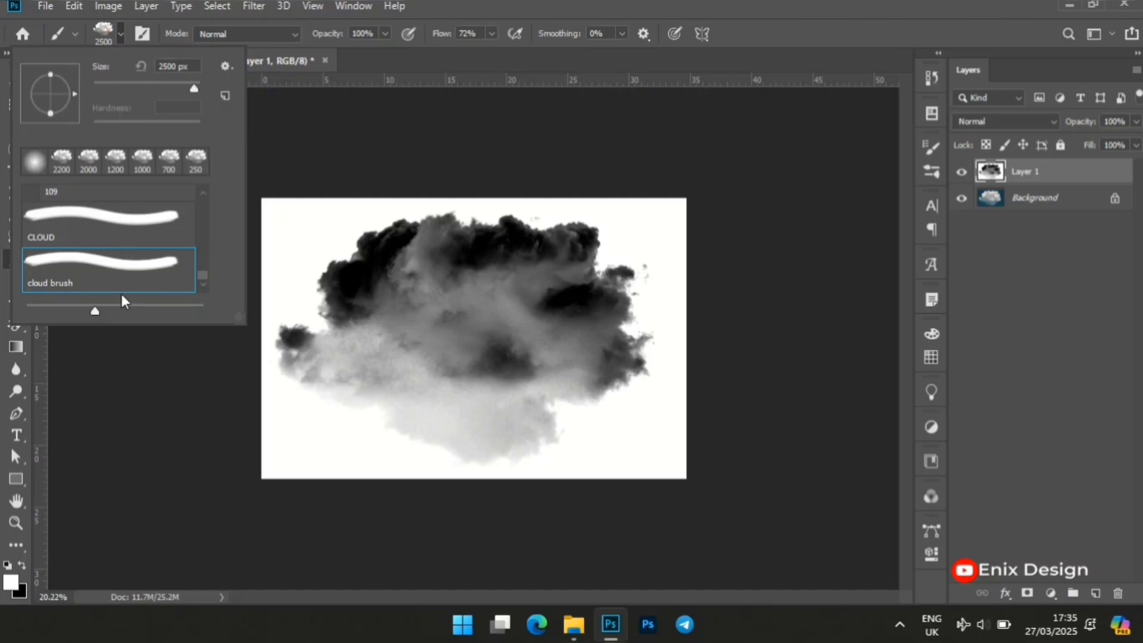
click(139, 287)
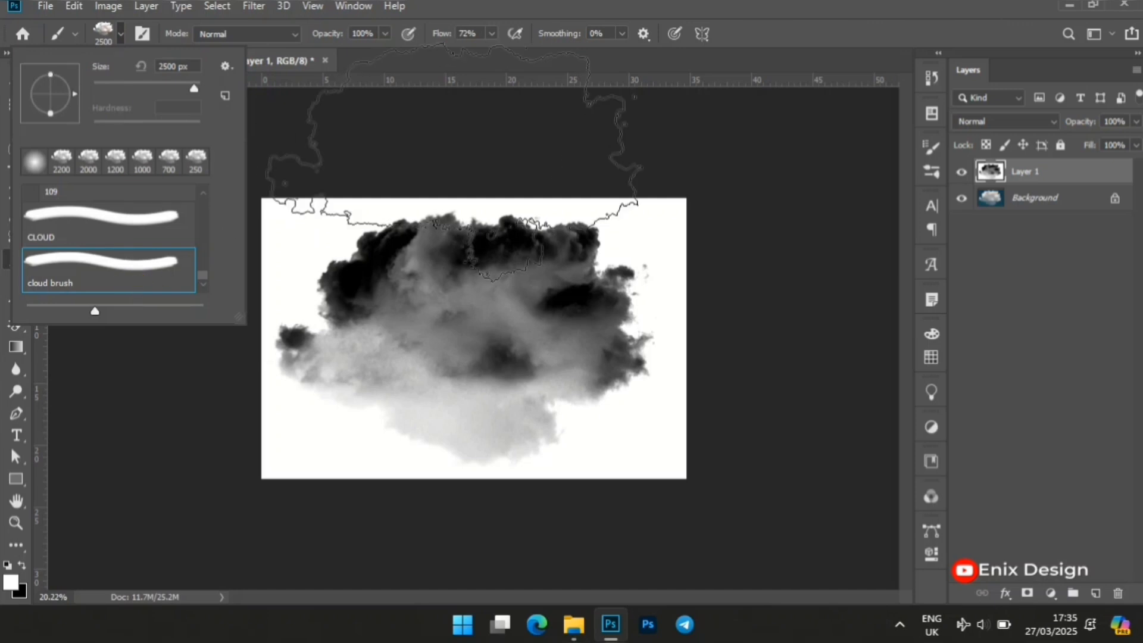
click(840, 2)
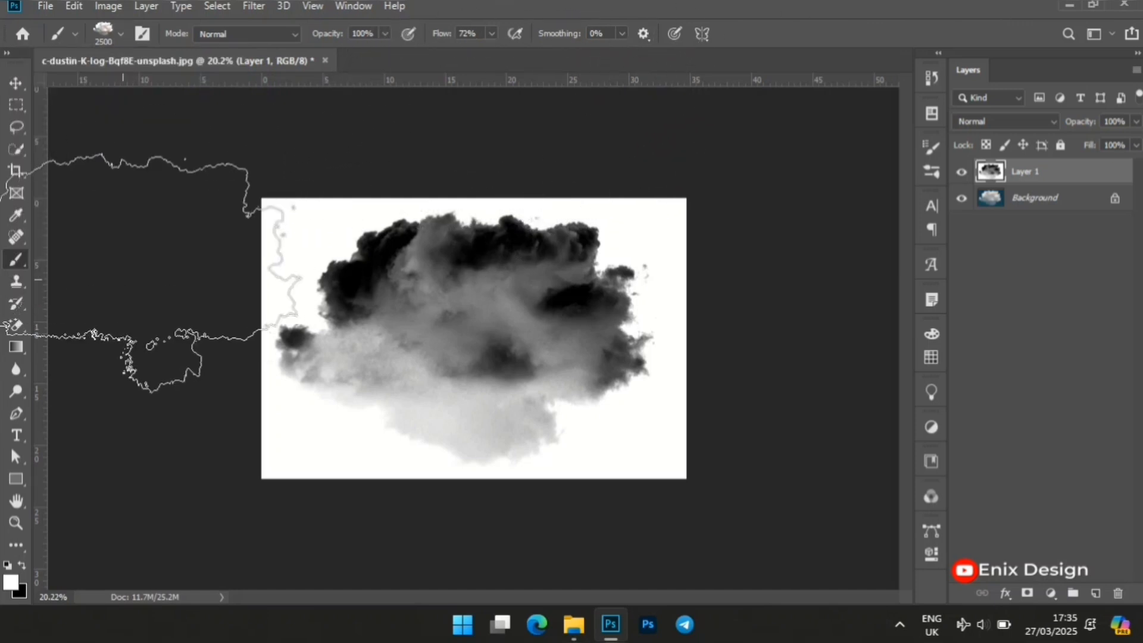
- Open the paul-berthelon-bravo-BGXhuJIbx78-unsplash.jpg sky photo from the Documents folder as a separate Photoshop document
click(573, 624)
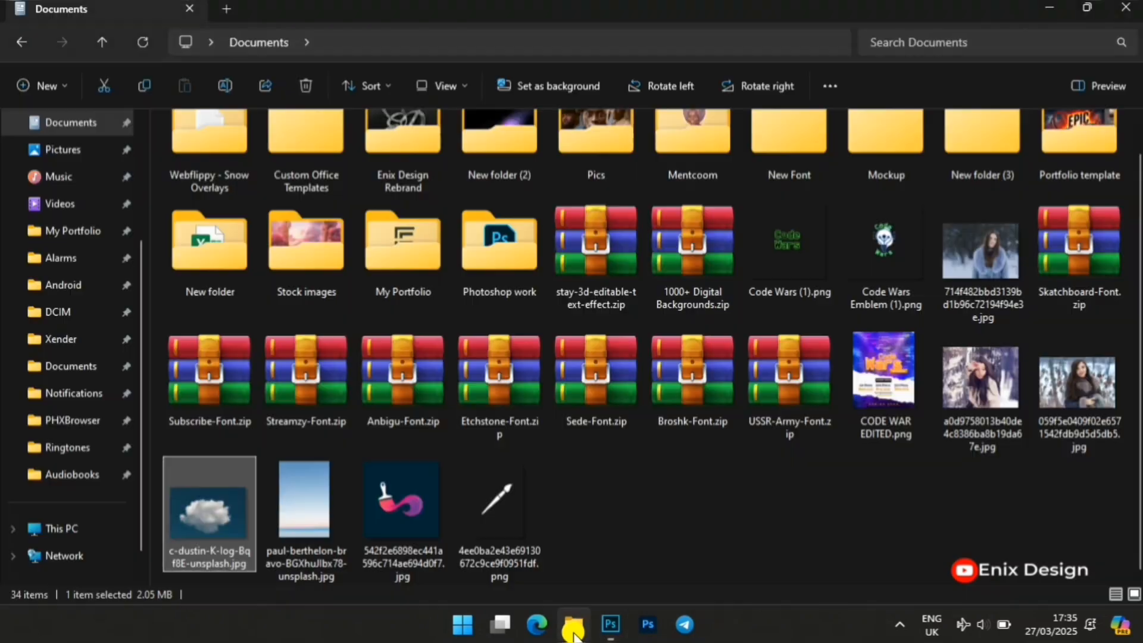
click(304, 490)
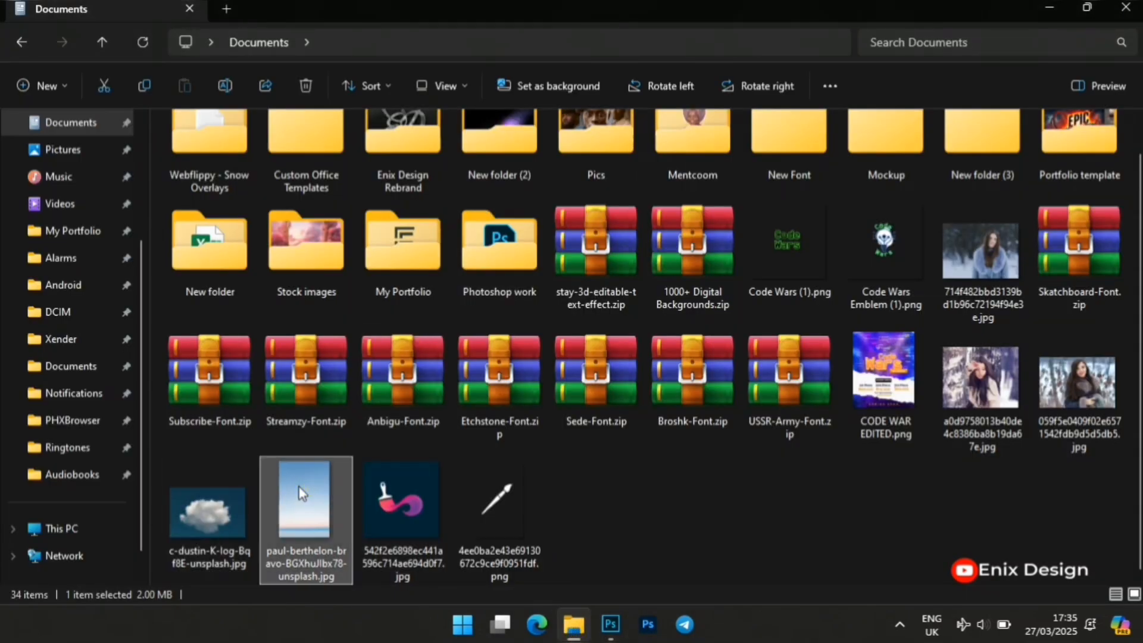
drag(627, 626, 517, 65)
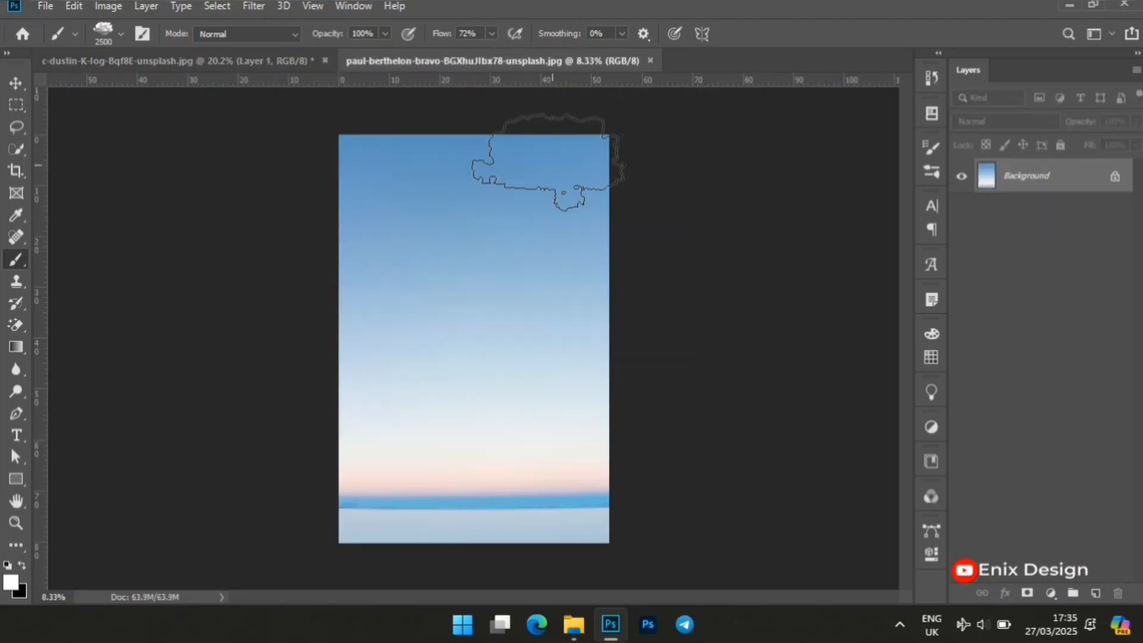
- Add a new layer, enlarge the brush to 3300 px and stamp one white cloud in the upper sky
click(1096, 594)
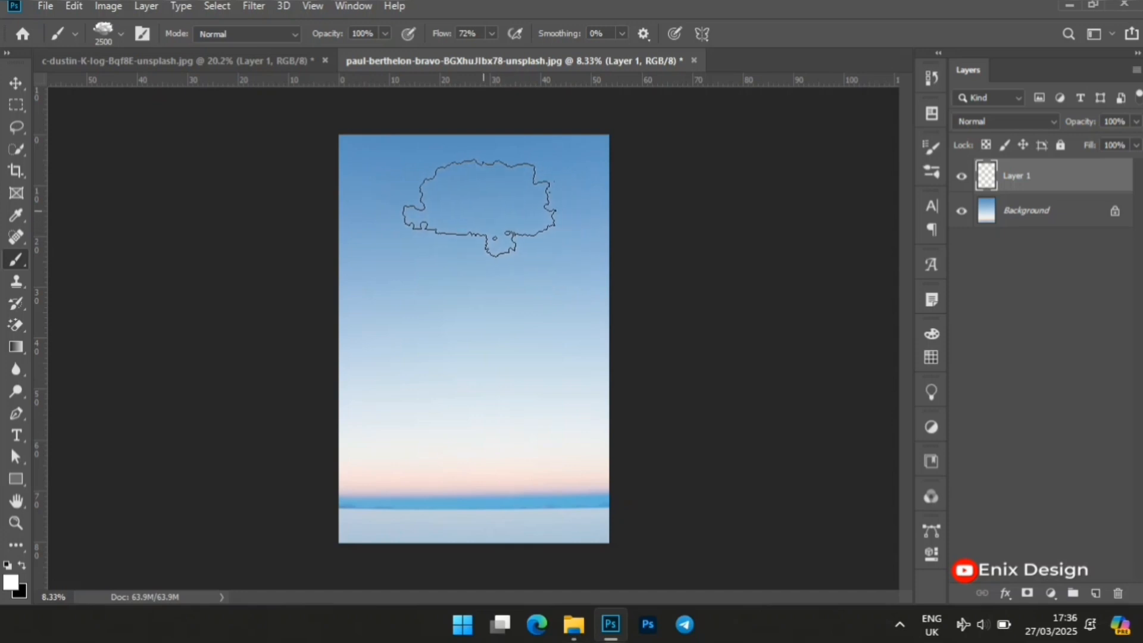
key(bracketright)
key(bracketright)
key(bracketright)
key(bracketright)
key(bracketright)
key(bracketright)
key(bracketright)
key(bracketright)
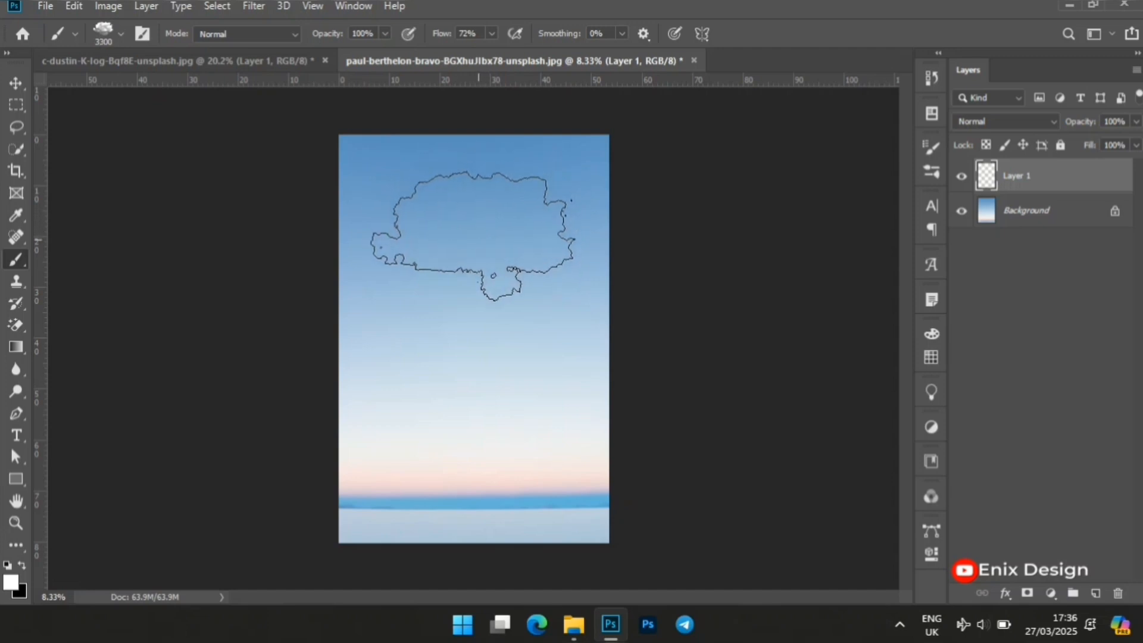
click(476, 237)
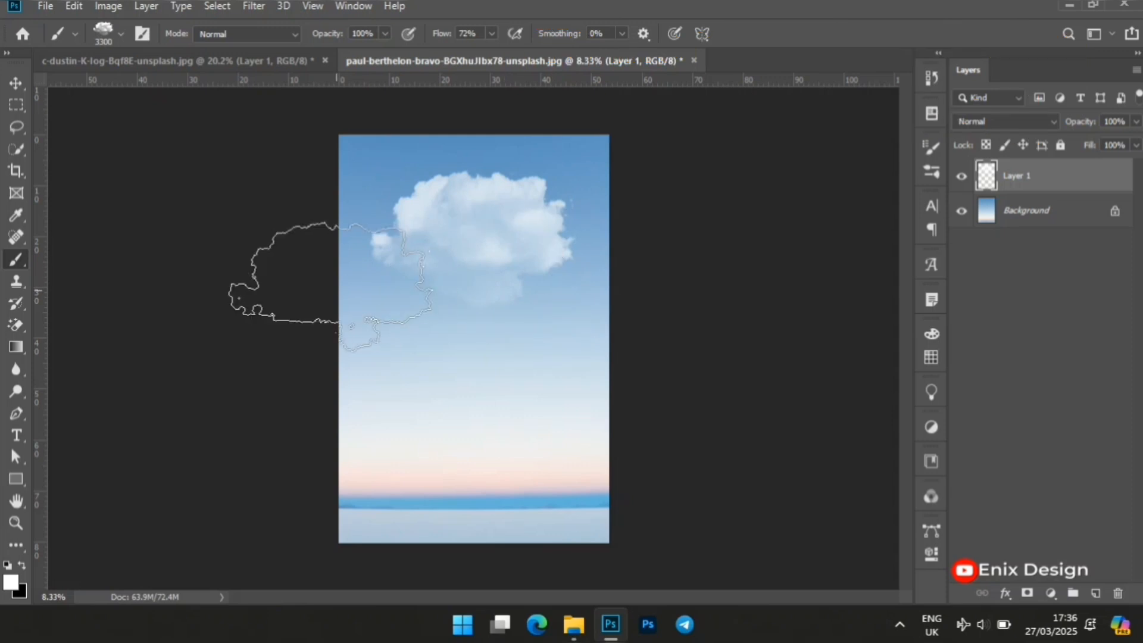
- Activate the Move tool, toggle the cloud layer's visibility to check it, and add a Gradient Map adjustment layer above it
click(17, 81)
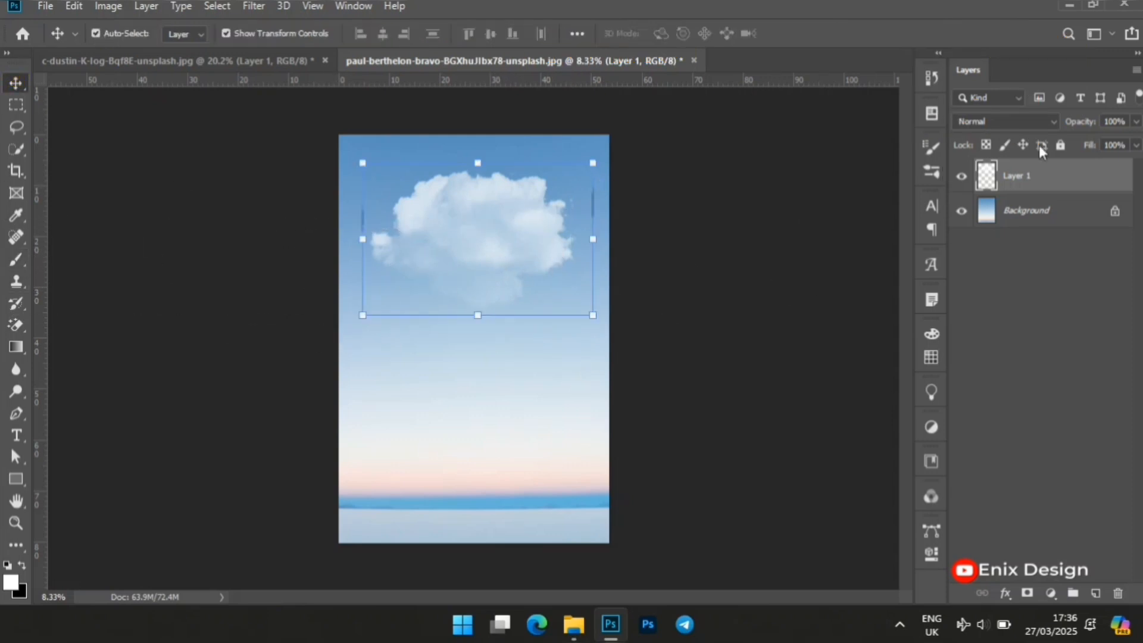
click(962, 176)
click(962, 177)
click(1051, 594)
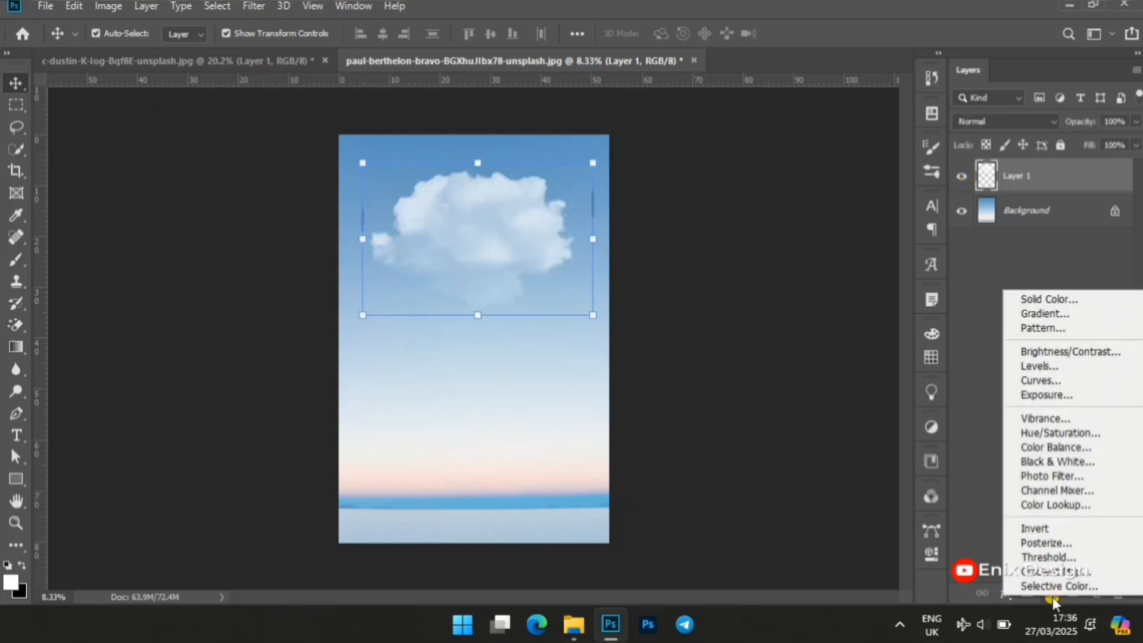
click(1070, 586)
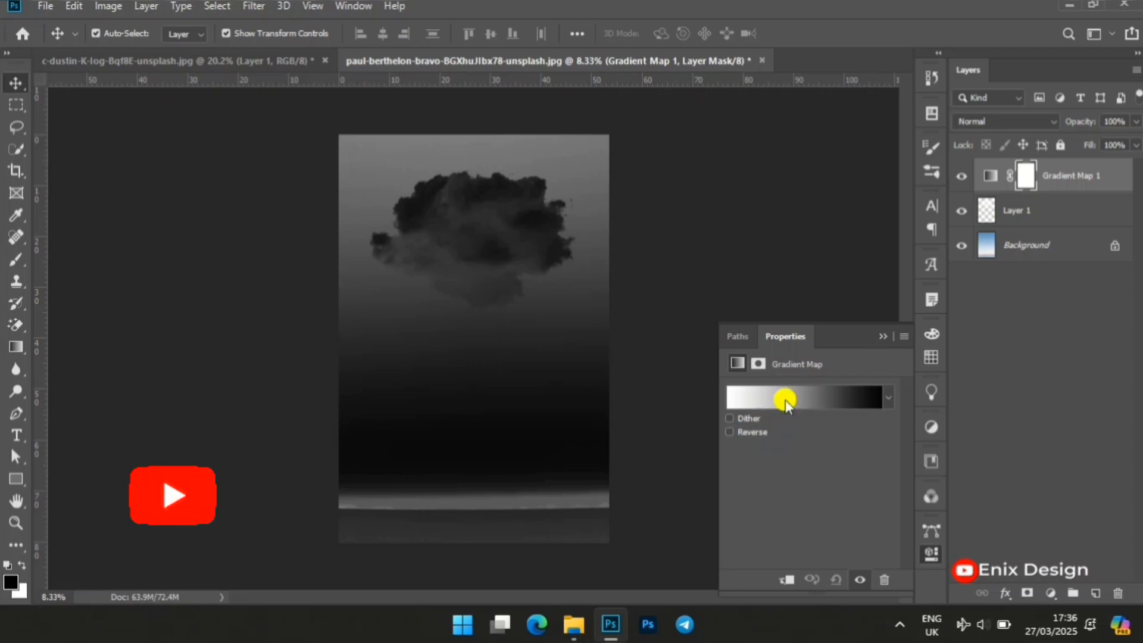
click(785, 399)
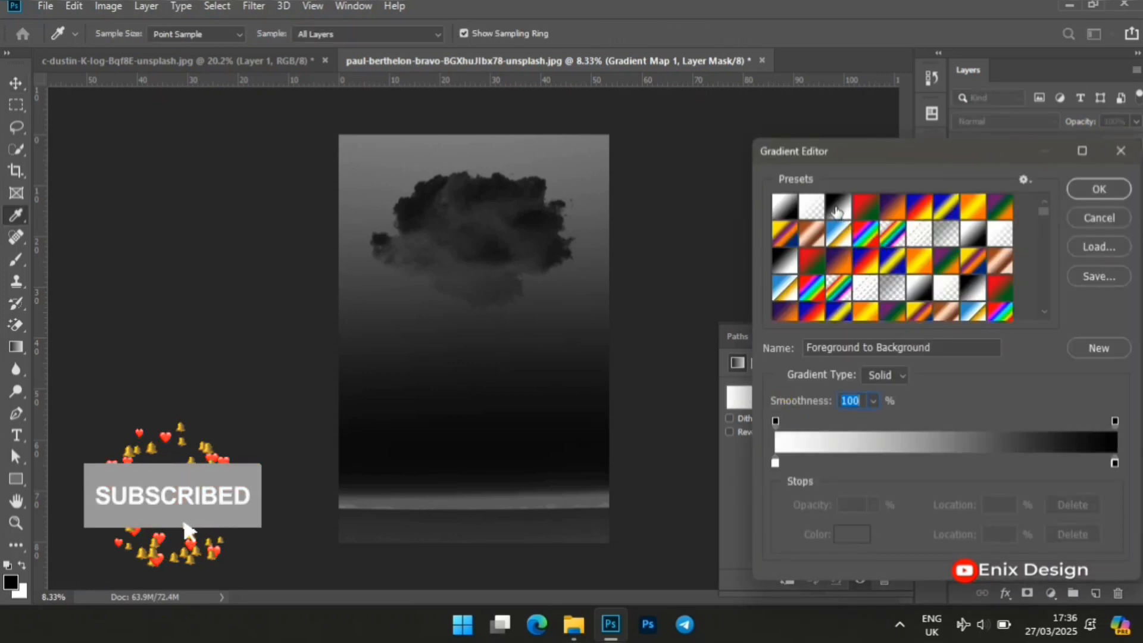
click(838, 209)
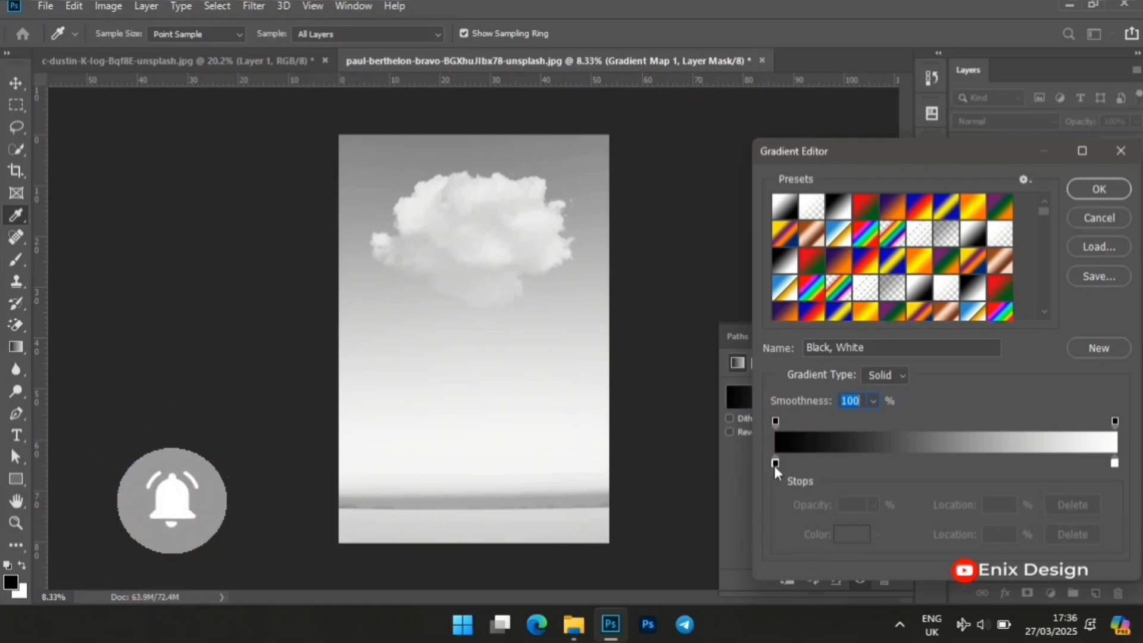
click(1095, 222)
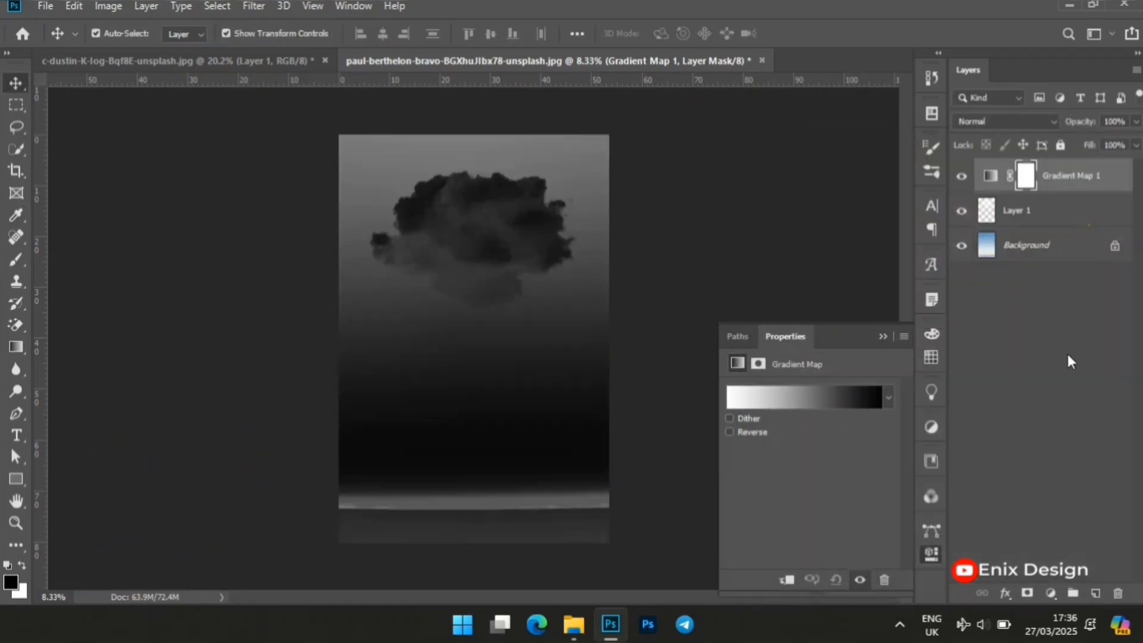
- Clip the Gradient Map to the cloud layer and switch its gradient to the Black, White preset
right_click(1063, 177)
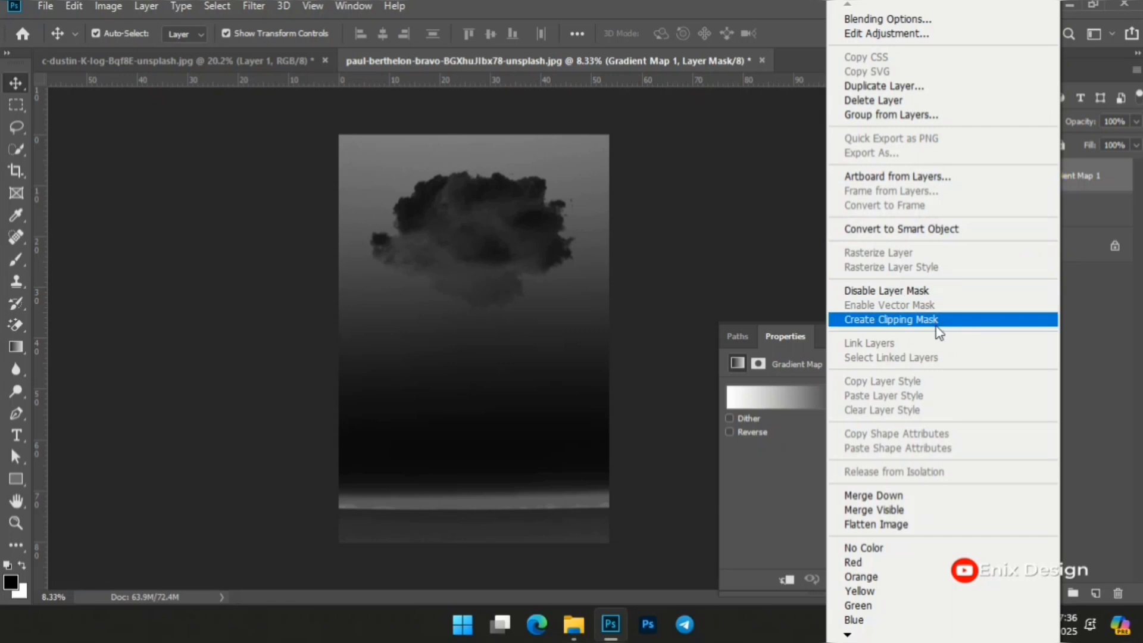
click(943, 319)
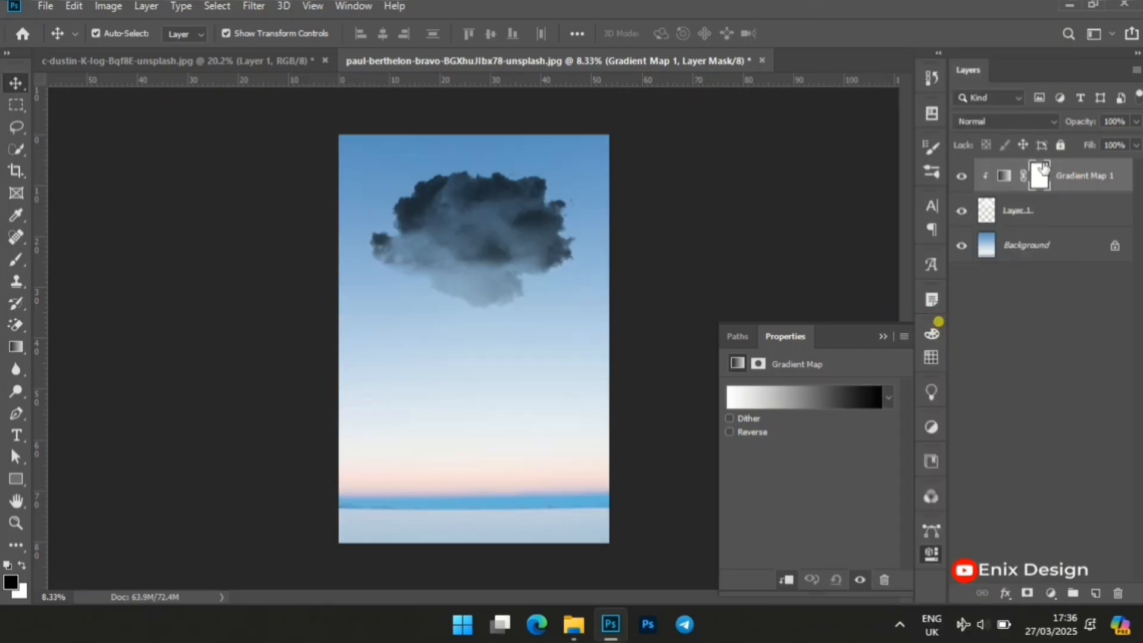
click(1005, 176)
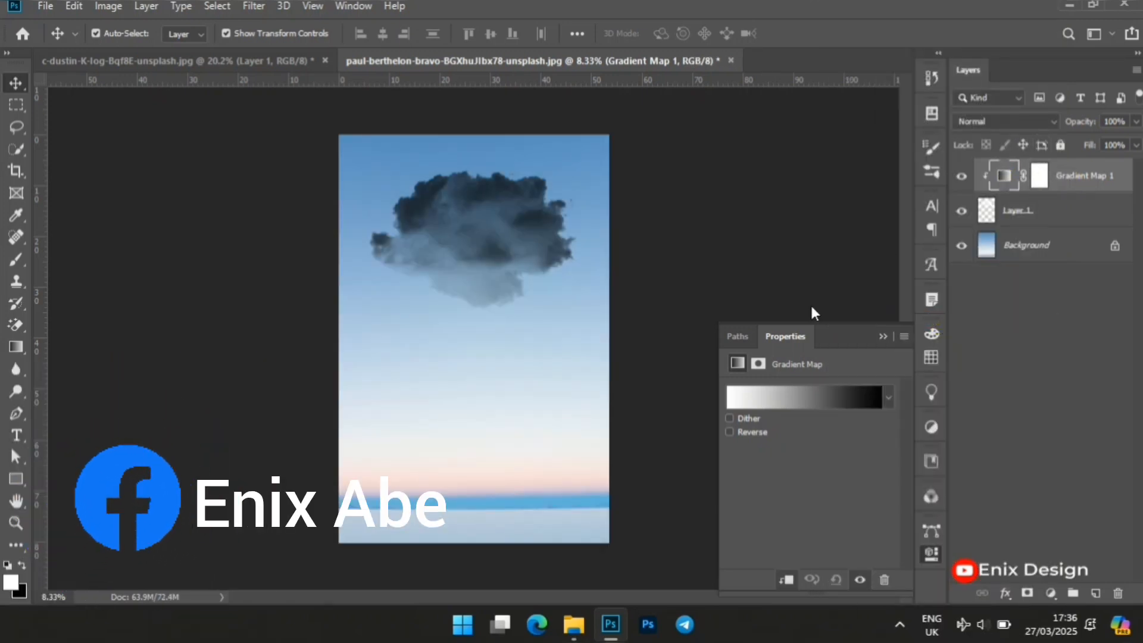
click(768, 397)
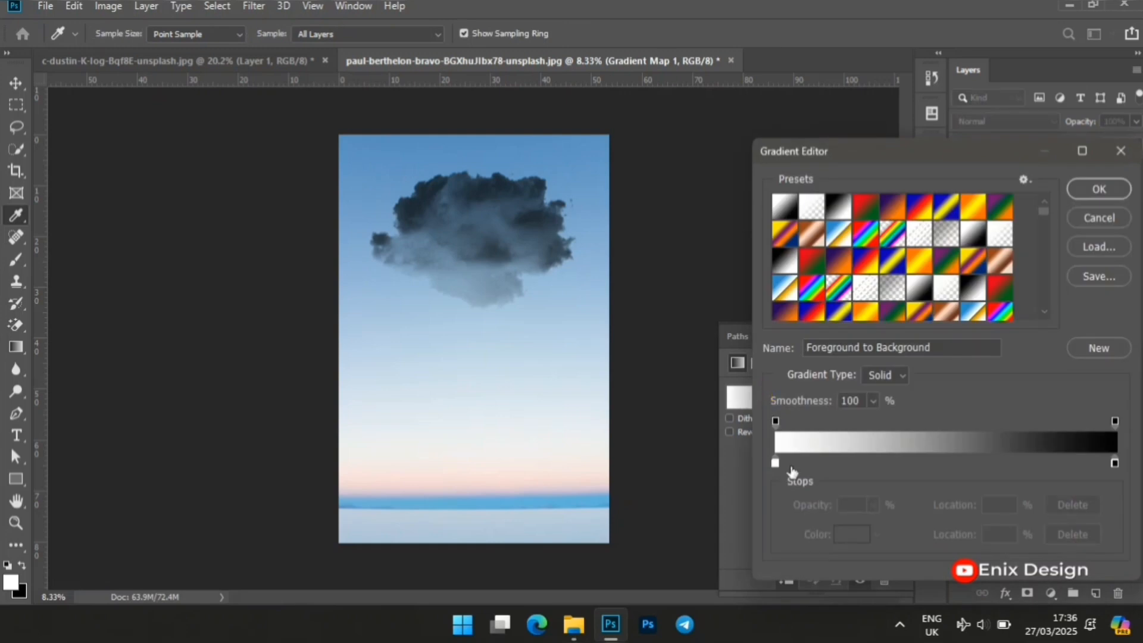
click(841, 203)
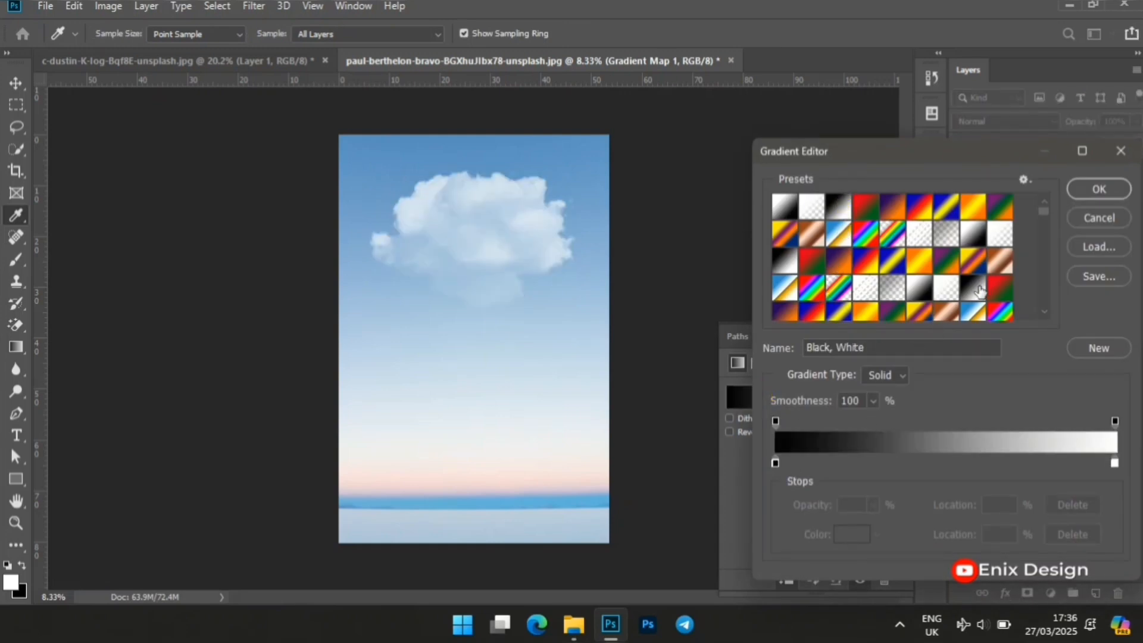
- Sample the horizon's blue for the gradient's black stop and darken it with Lab values L 29, a -3, b -29
double_click(775, 462)
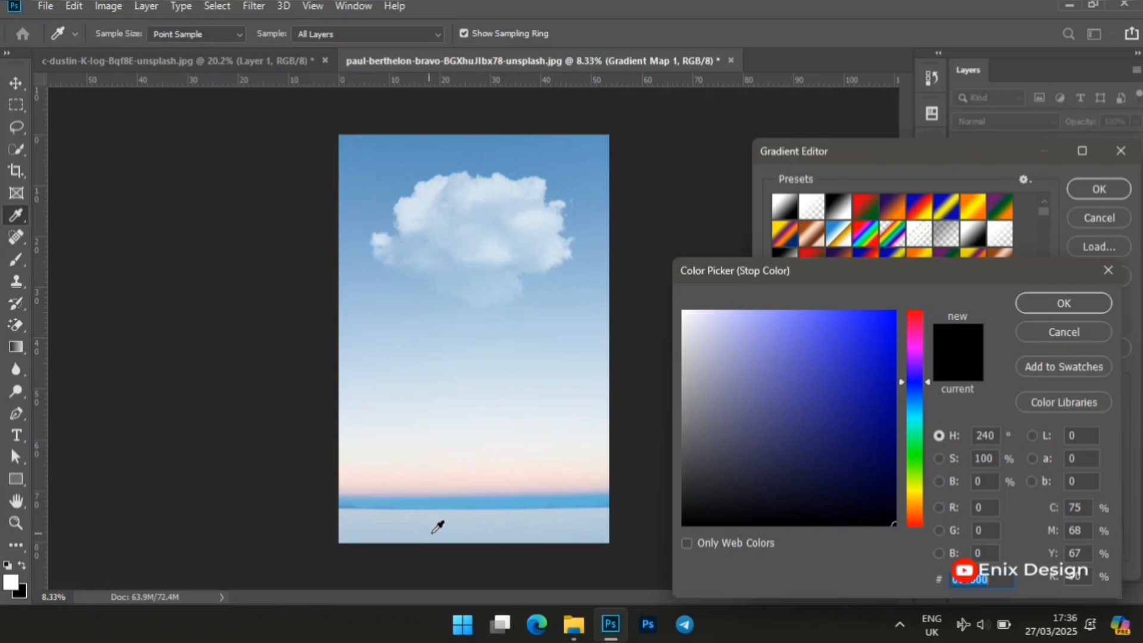
click(431, 504)
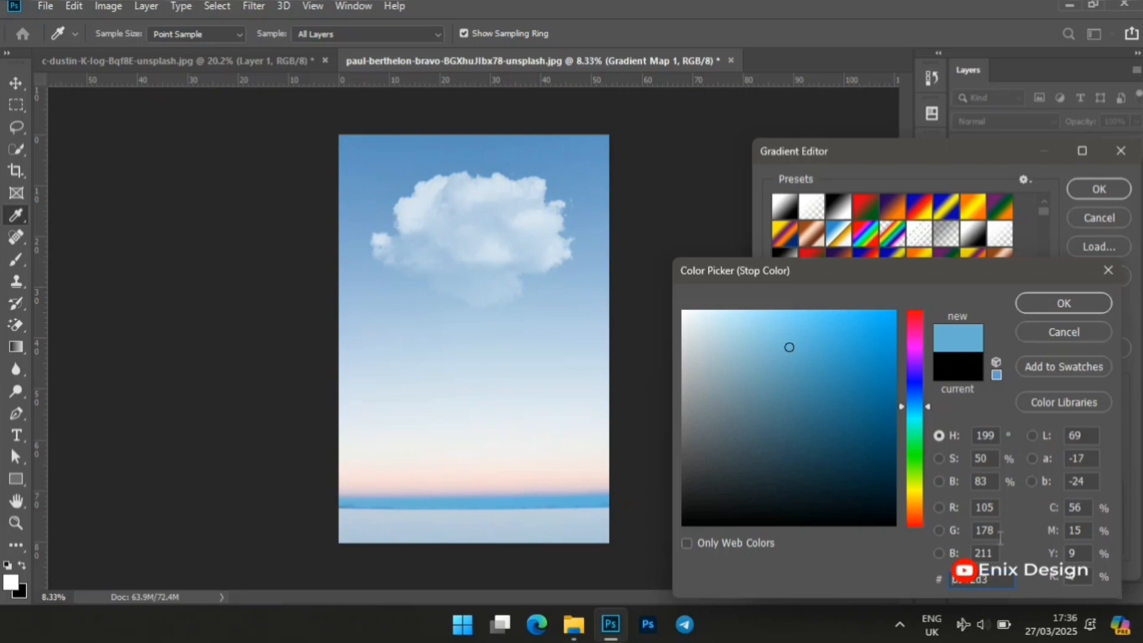
click(1089, 439)
key(BackSpace)
key(BackSpace)
text(29)
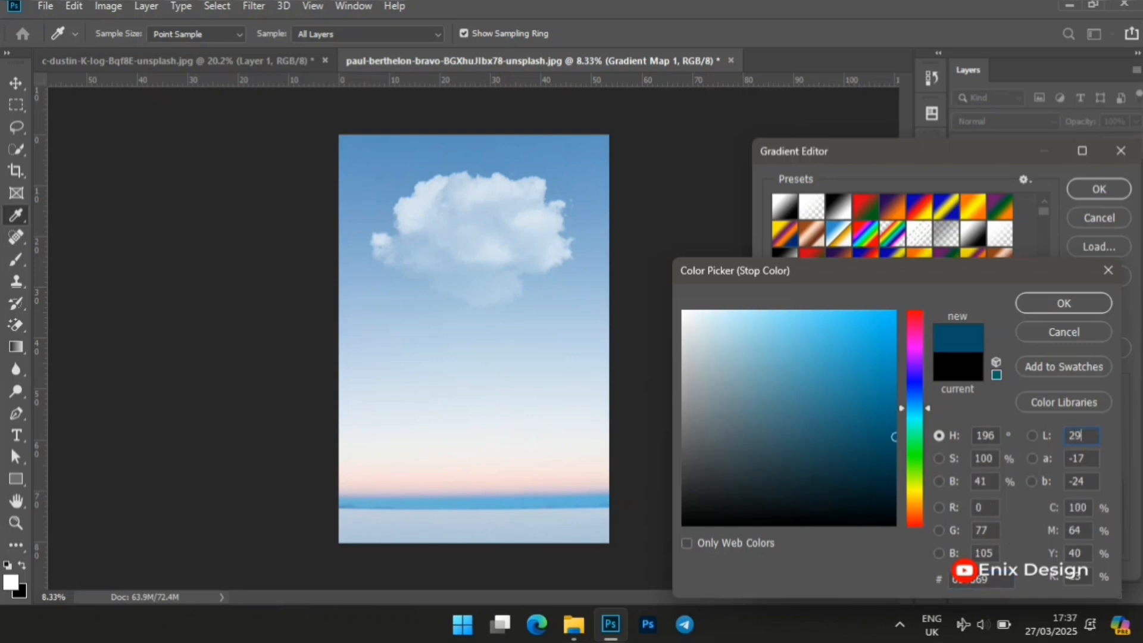
click(1090, 457)
key(BackSpace)
key(BackSpace)
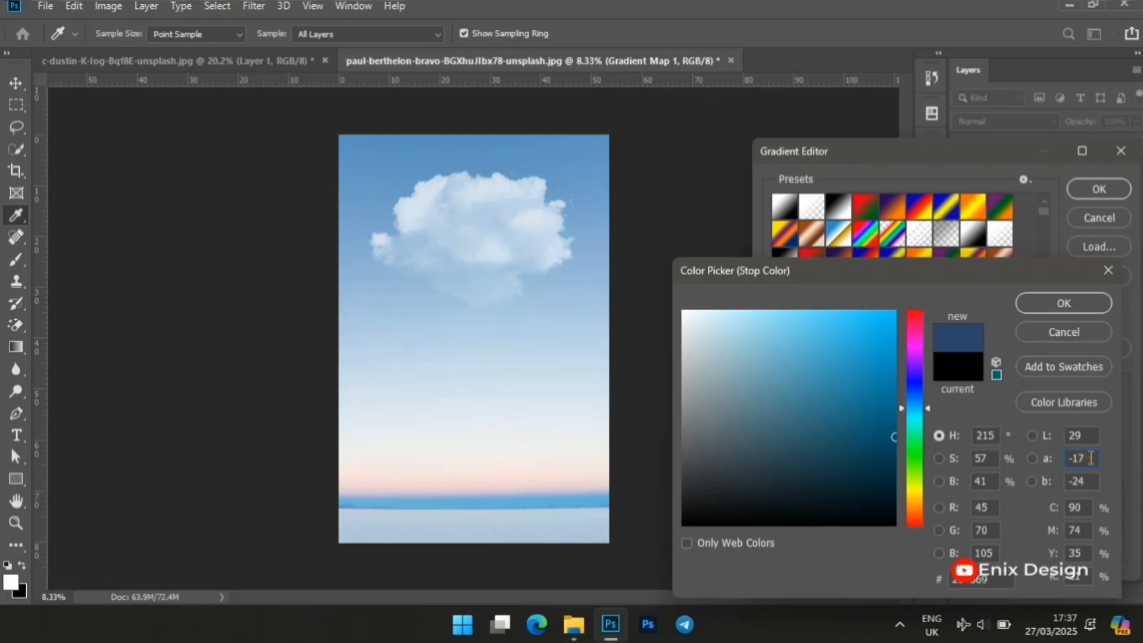
text(-3)
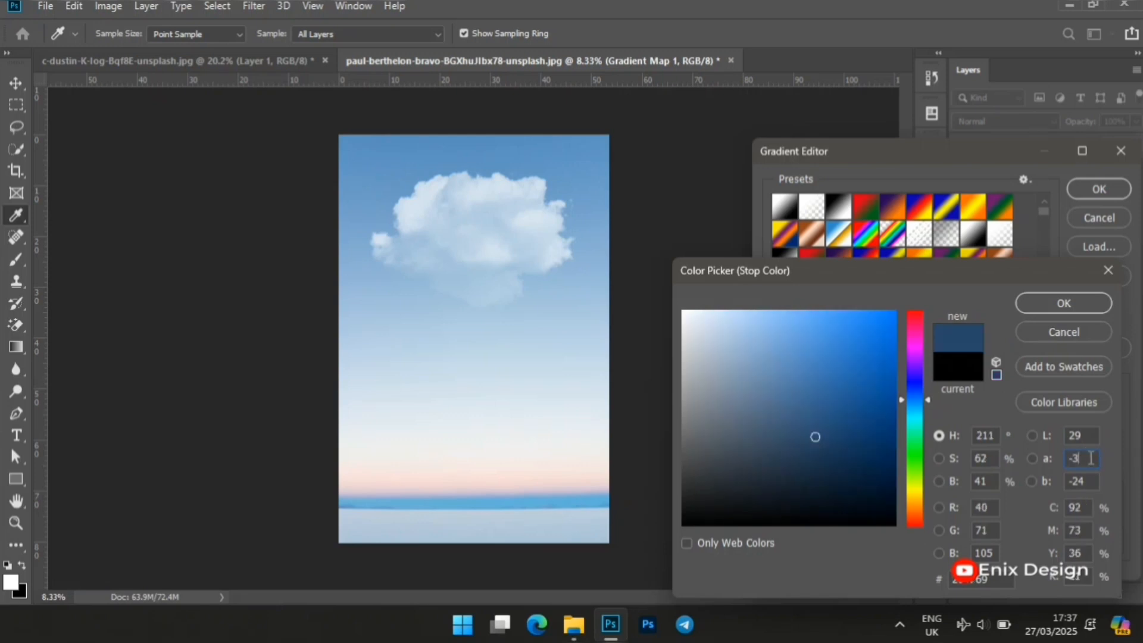
click(1090, 478)
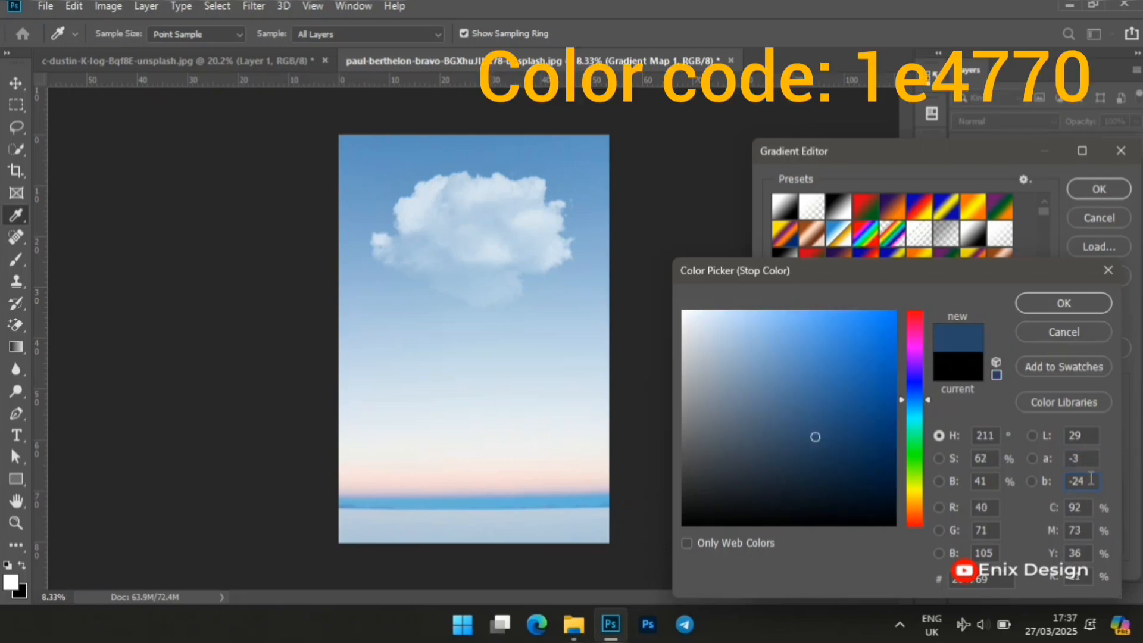
key(BackSpace)
text(9)
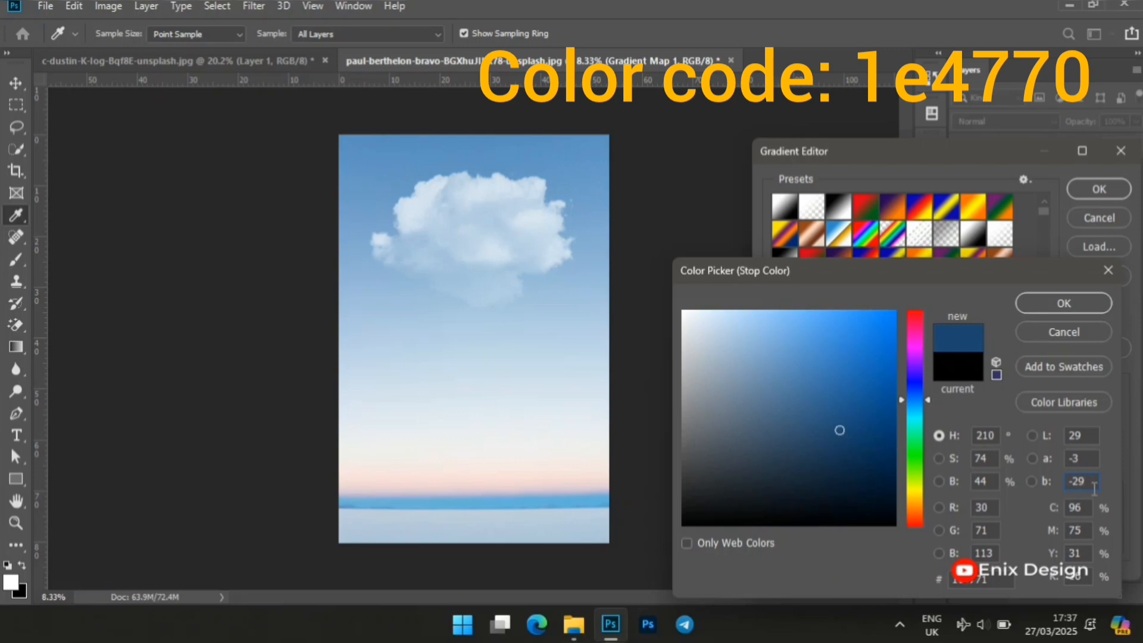
- Fine-tune the dark stop to magenta 76%, yellow 32% and black 47%, giving colour 1e4770, and apply the gradient
click(1087, 530)
key(BackSpace)
text(6)
click(1087, 554)
key(BackSpace)
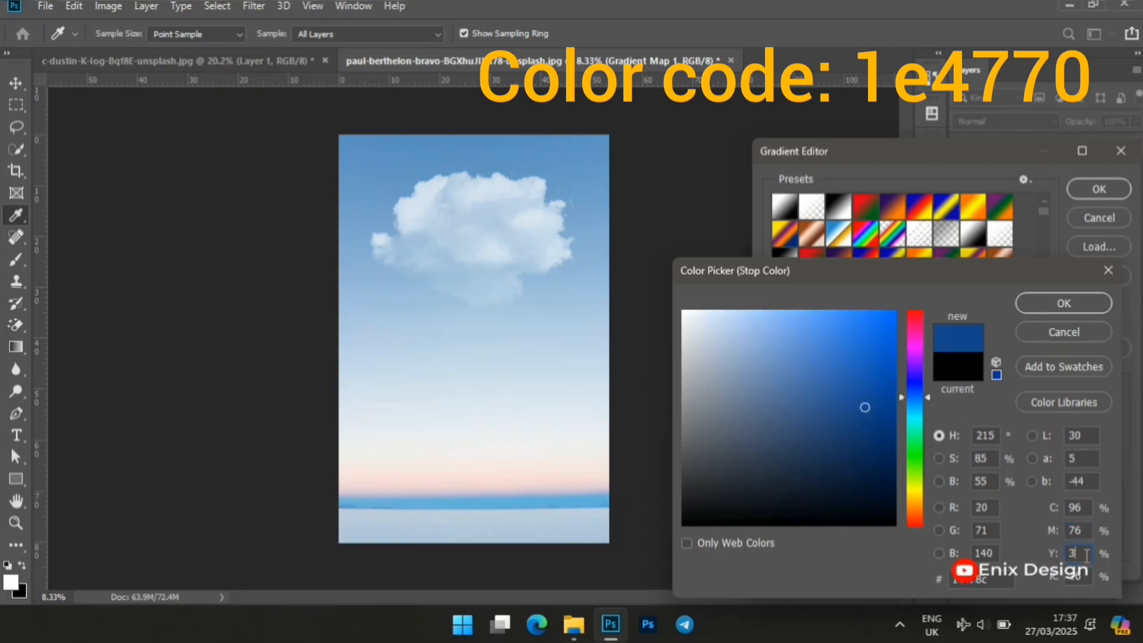
text(2)
click(1087, 577)
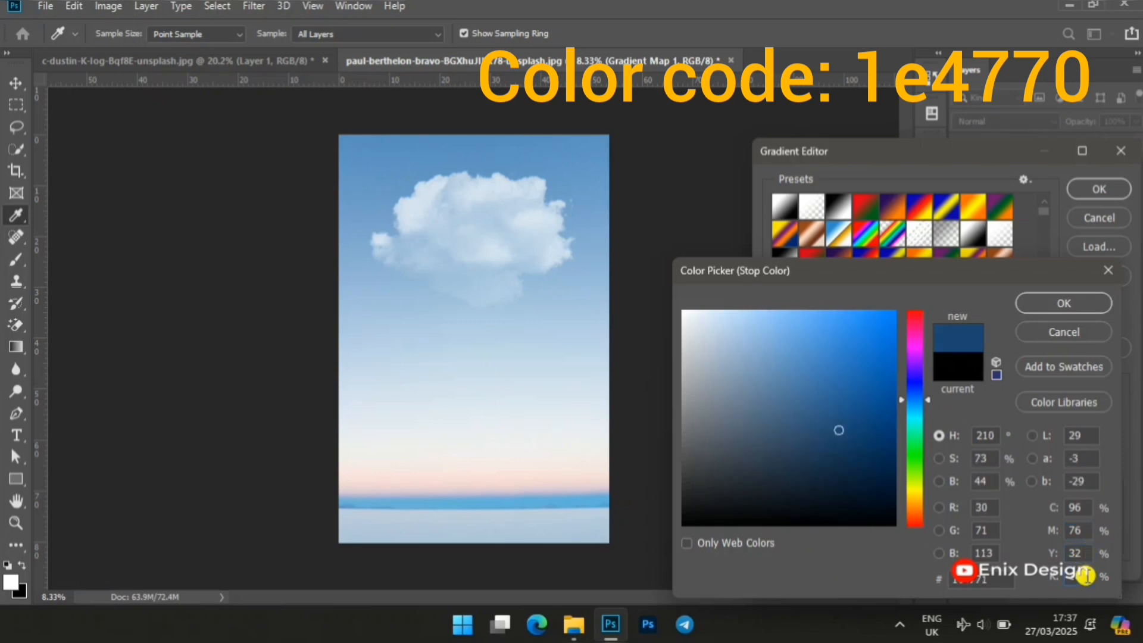
key(BackSpace)
text(7)
double_click(994, 579)
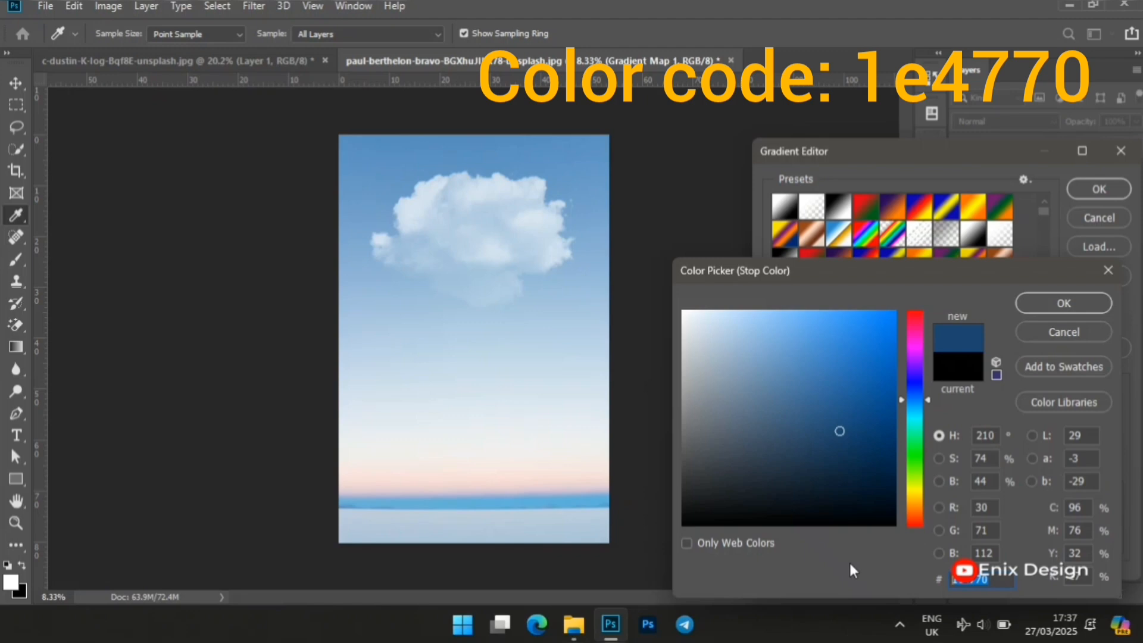
click(1043, 298)
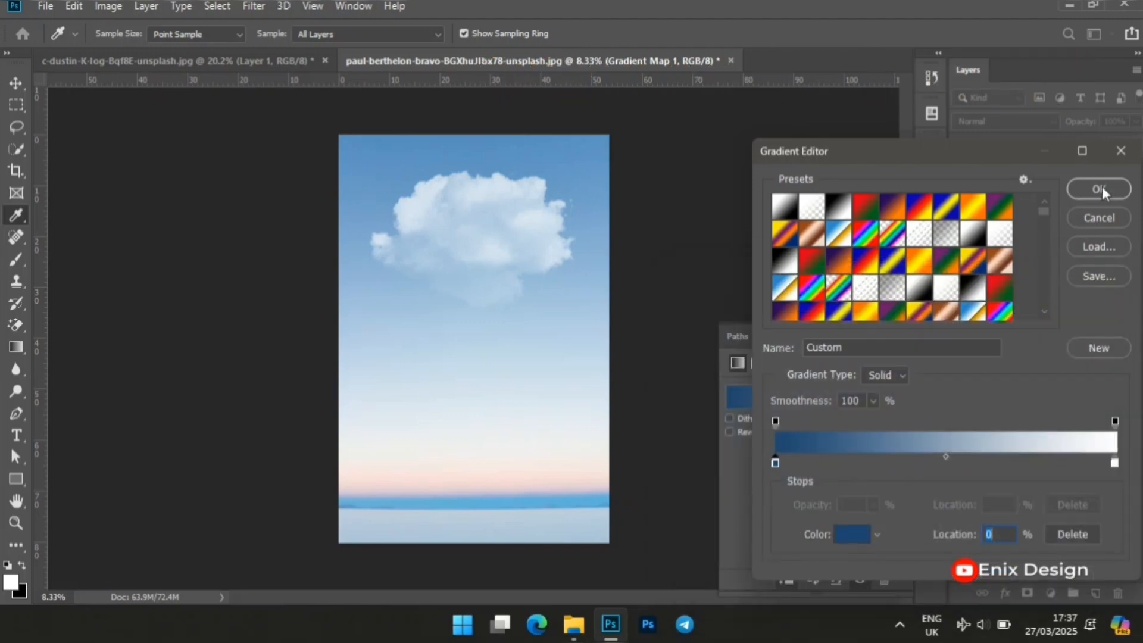
click(1099, 188)
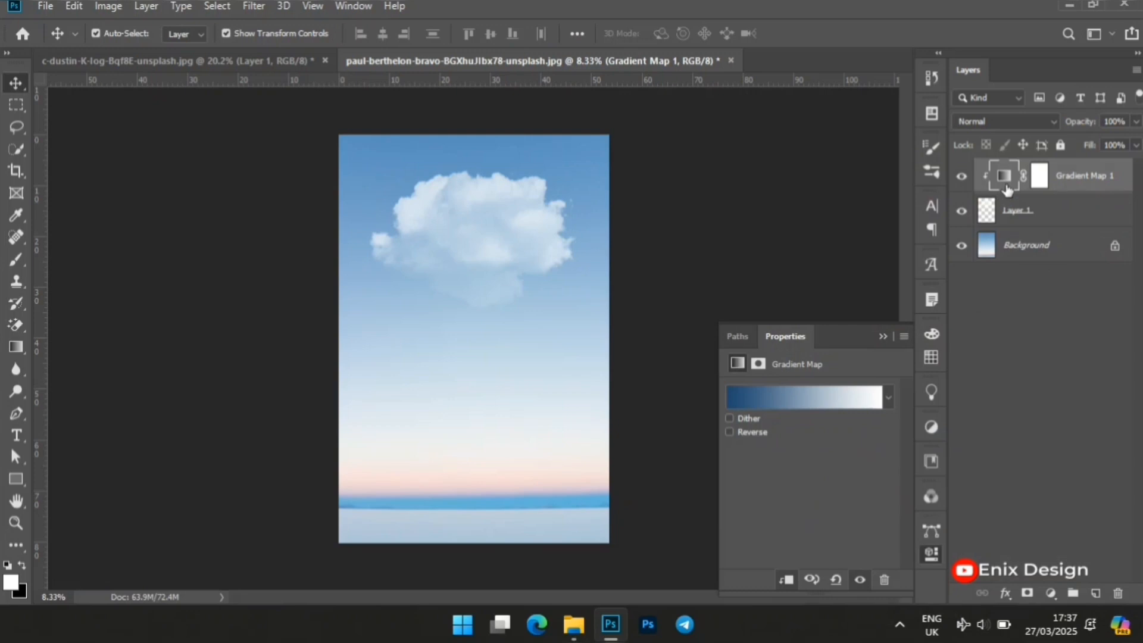
- Sample the pink glow above the horizon for the gradient's white stop and set its hue to 11° and saturation to 12%
click(822, 398)
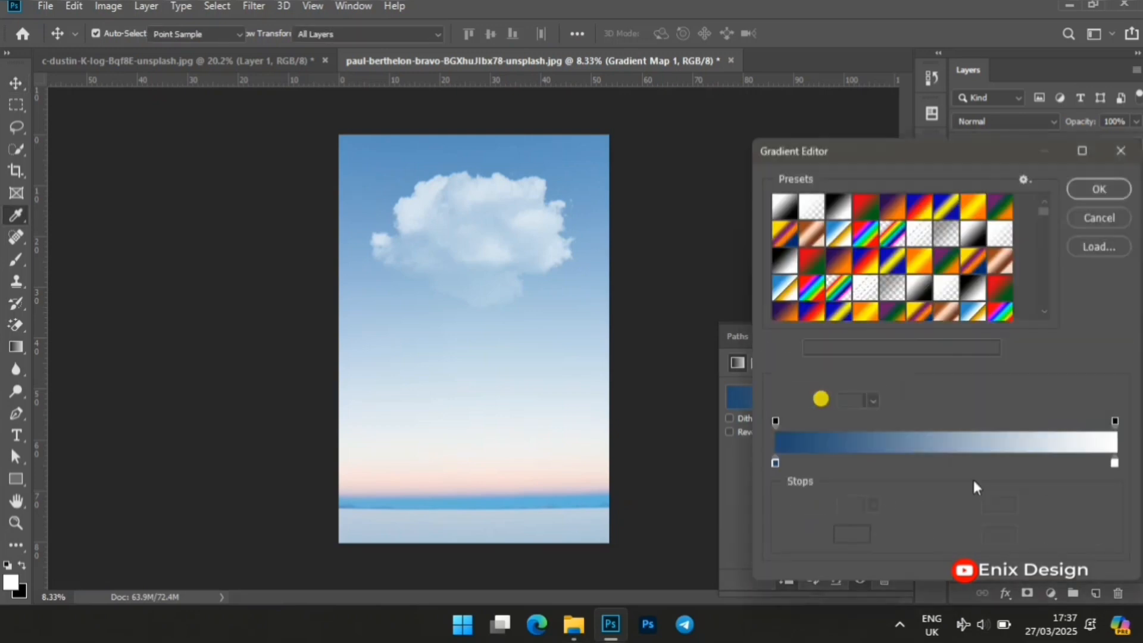
double_click(1115, 464)
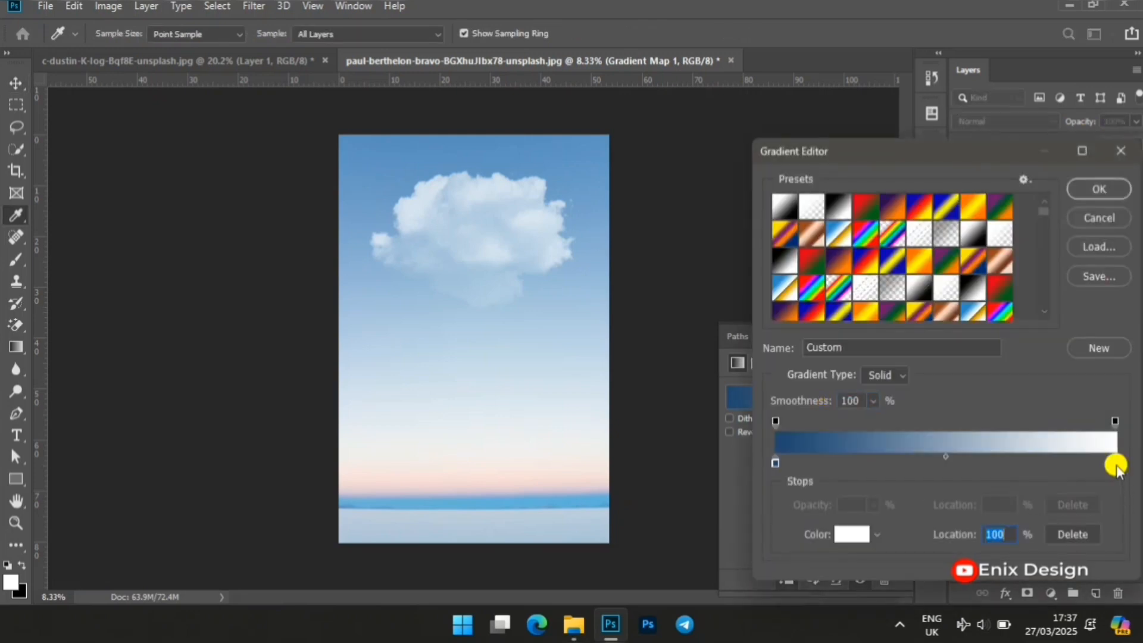
click(464, 483)
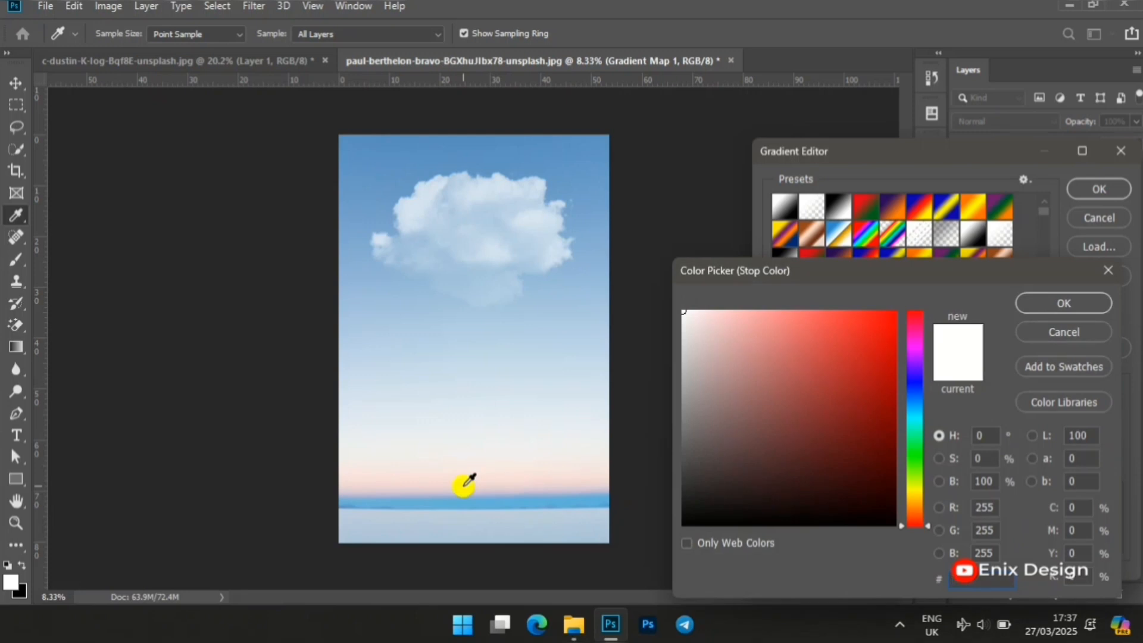
click(1081, 435)
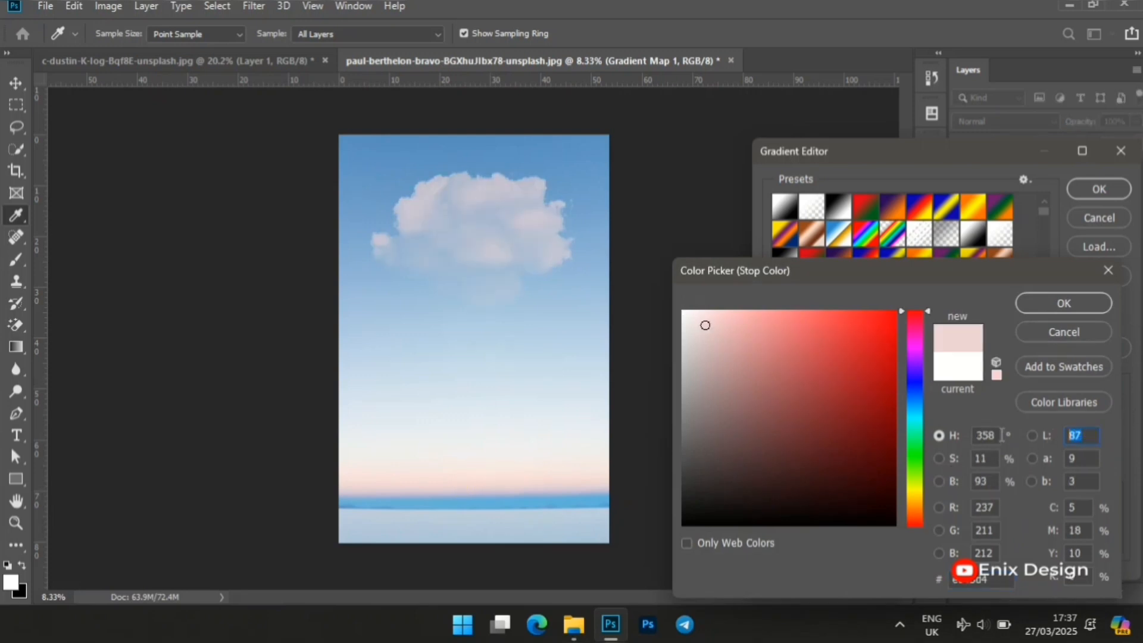
click(995, 434)
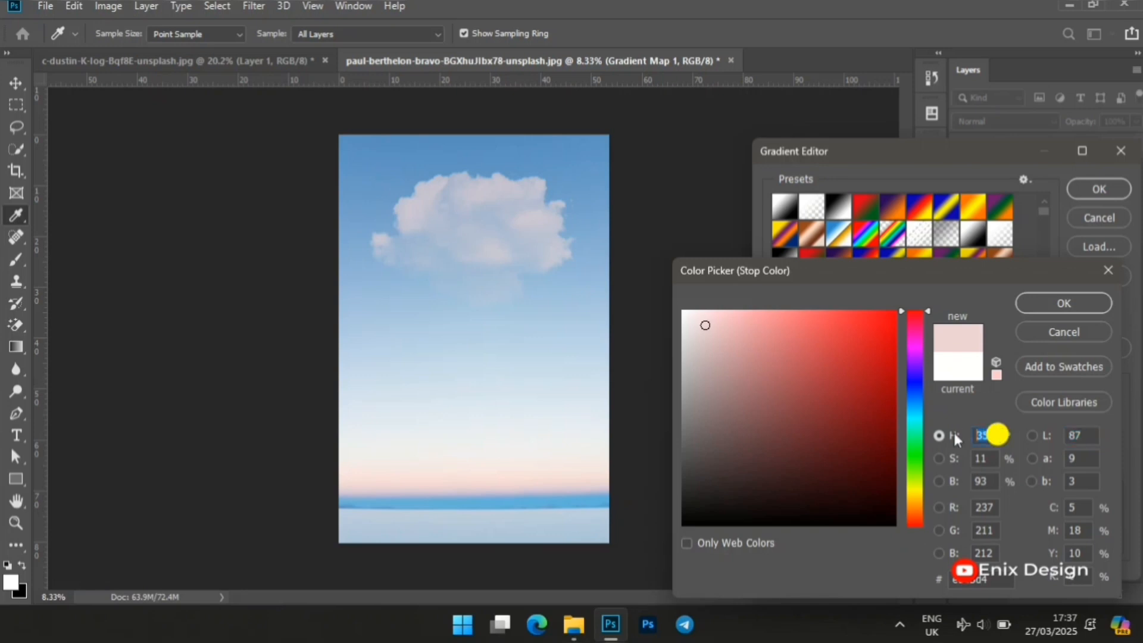
text(11)
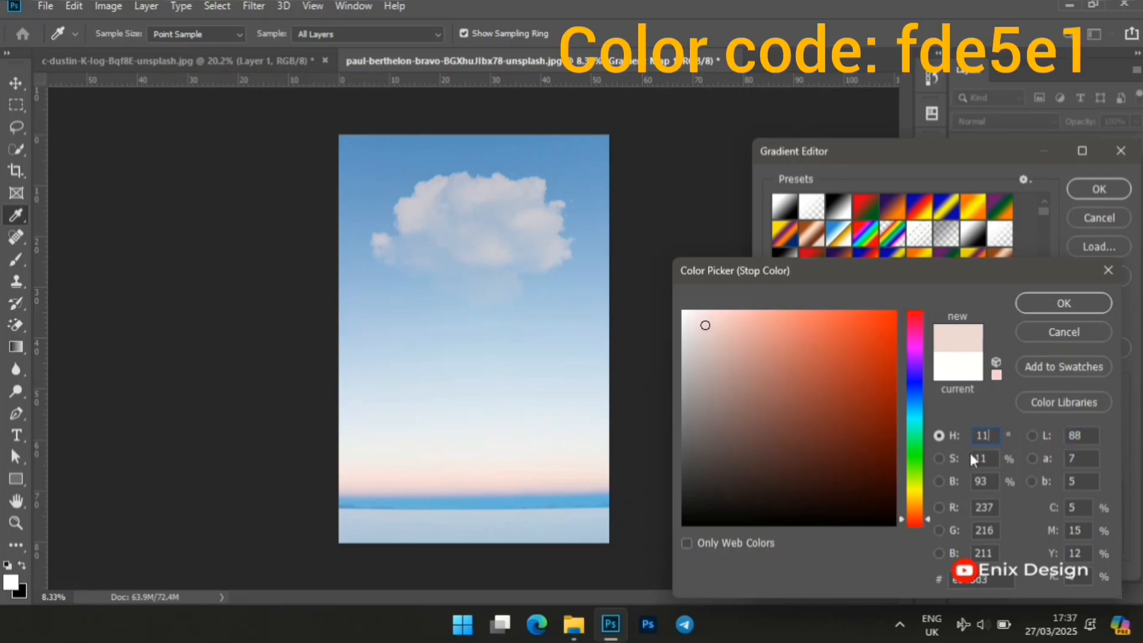
click(991, 456)
text(12)
- Raise the light stop's brightness to the maximum of 100%
click(991, 480)
text(911)
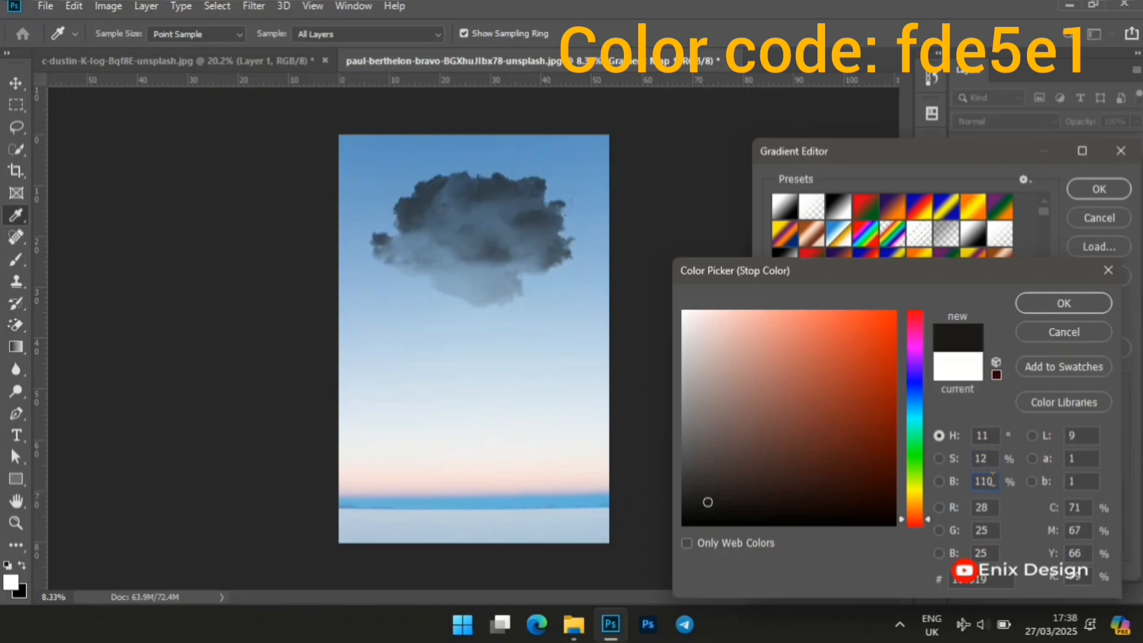
text(0)
click(988, 504)
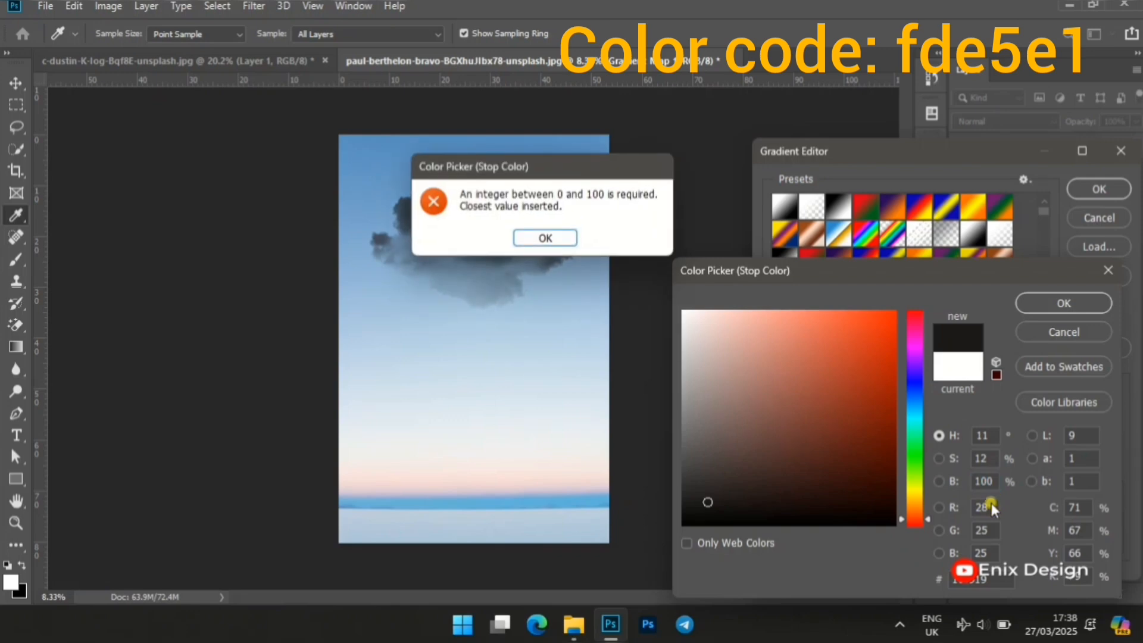
click(544, 238)
text(110)
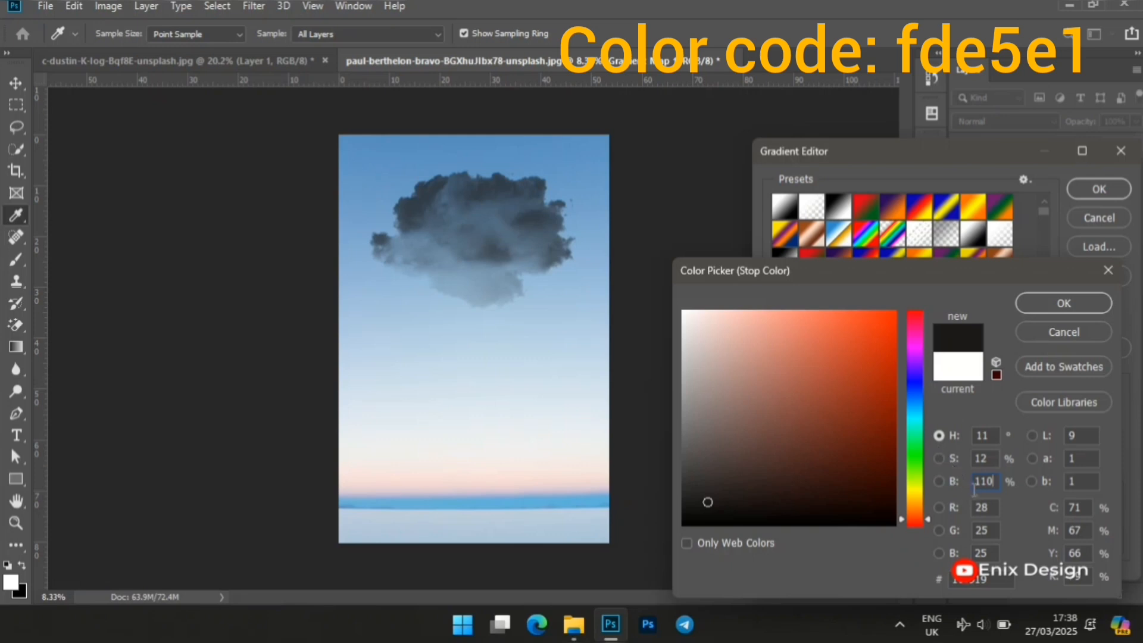
click(988, 506)
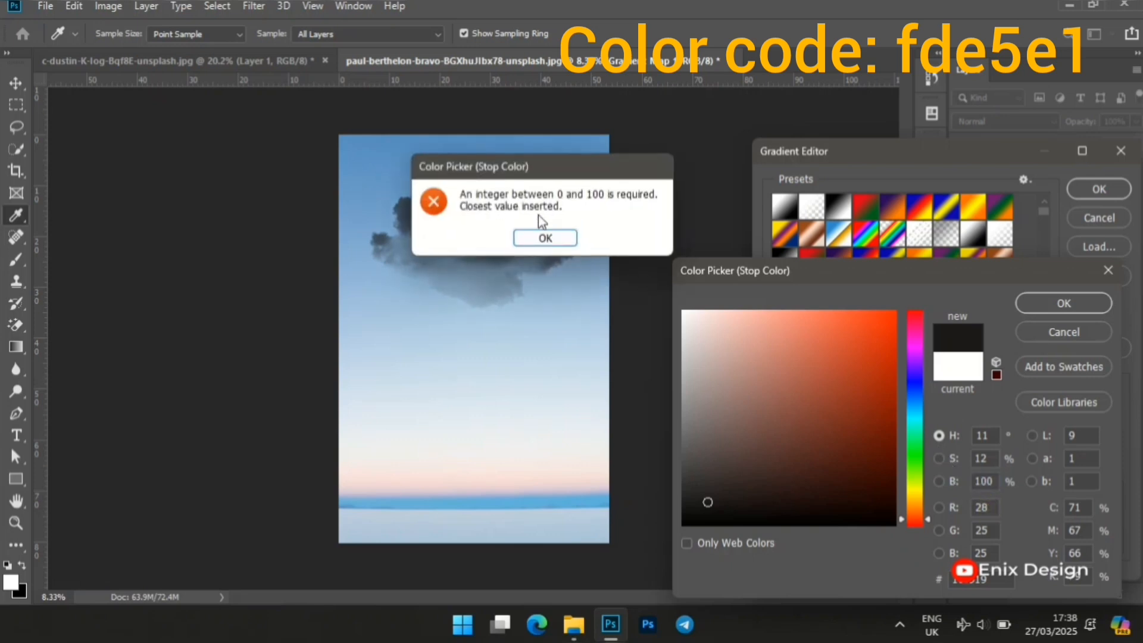
click(546, 239)
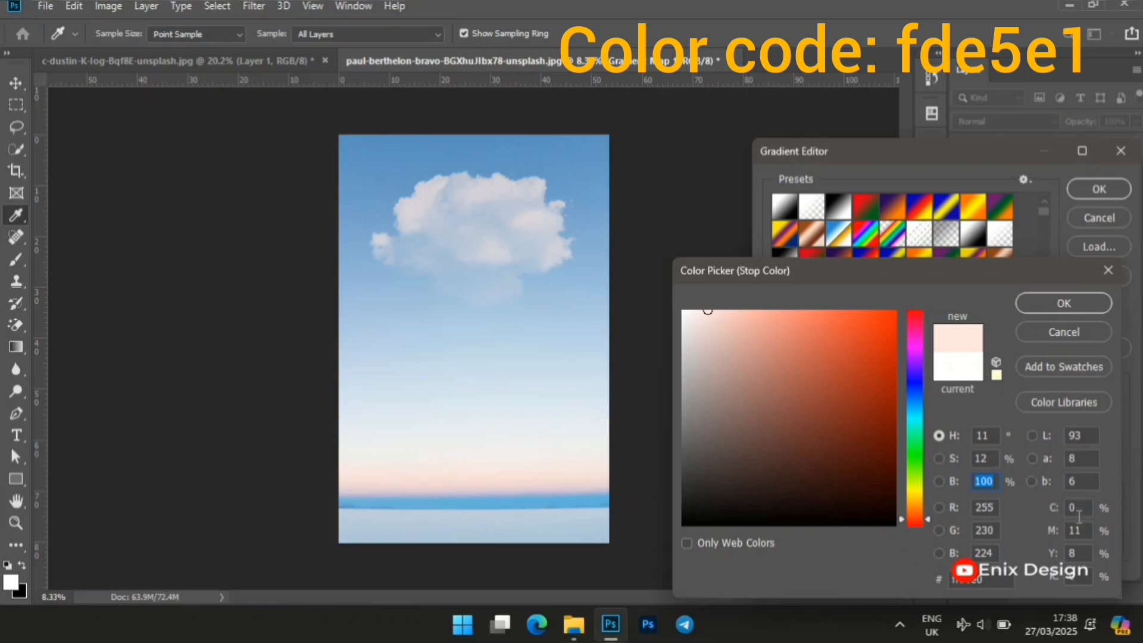
- Set the light stop's yellow to 7% and apply the colour and the edited gradient
click(1081, 553)
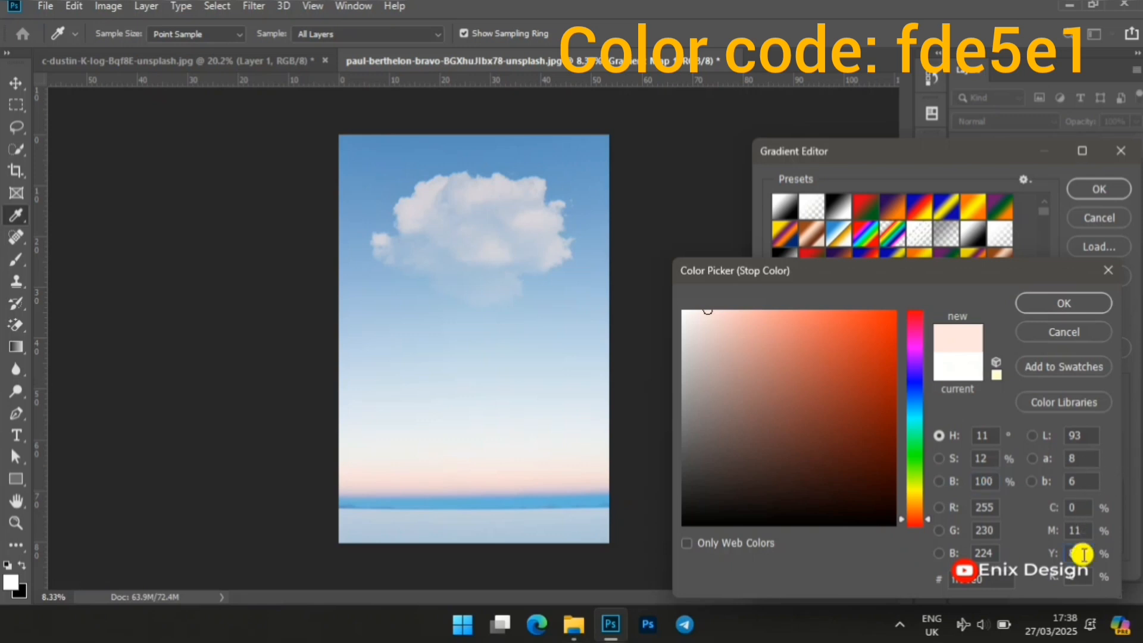
text(7)
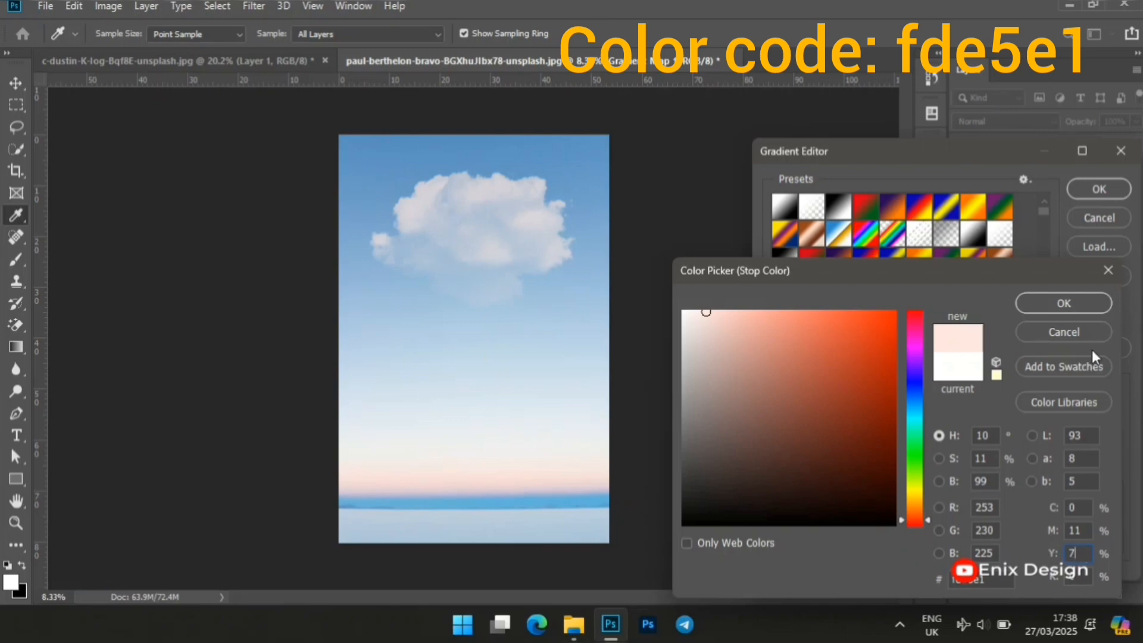
click(1062, 307)
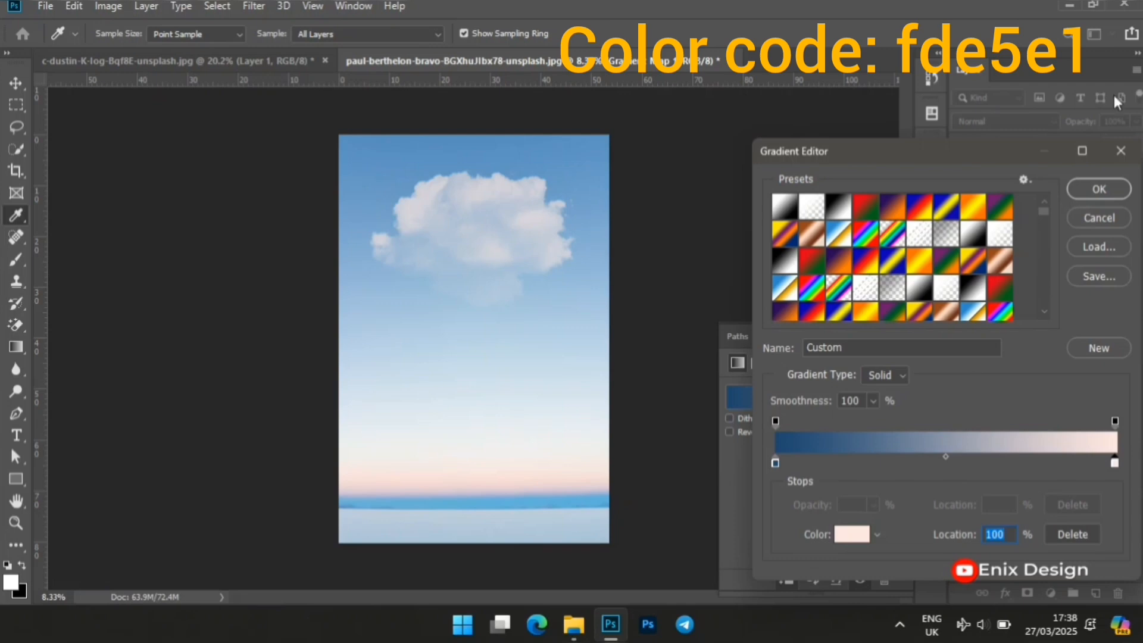
click(1098, 189)
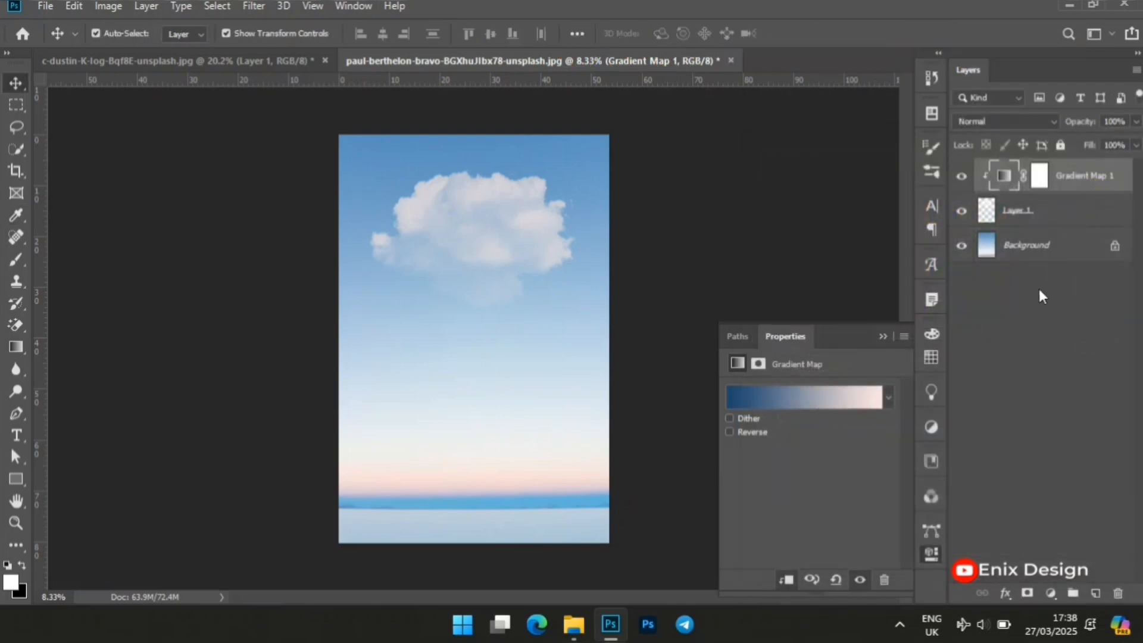
- Lower the Gradient Map layer's opacity to 80%
click(1136, 121)
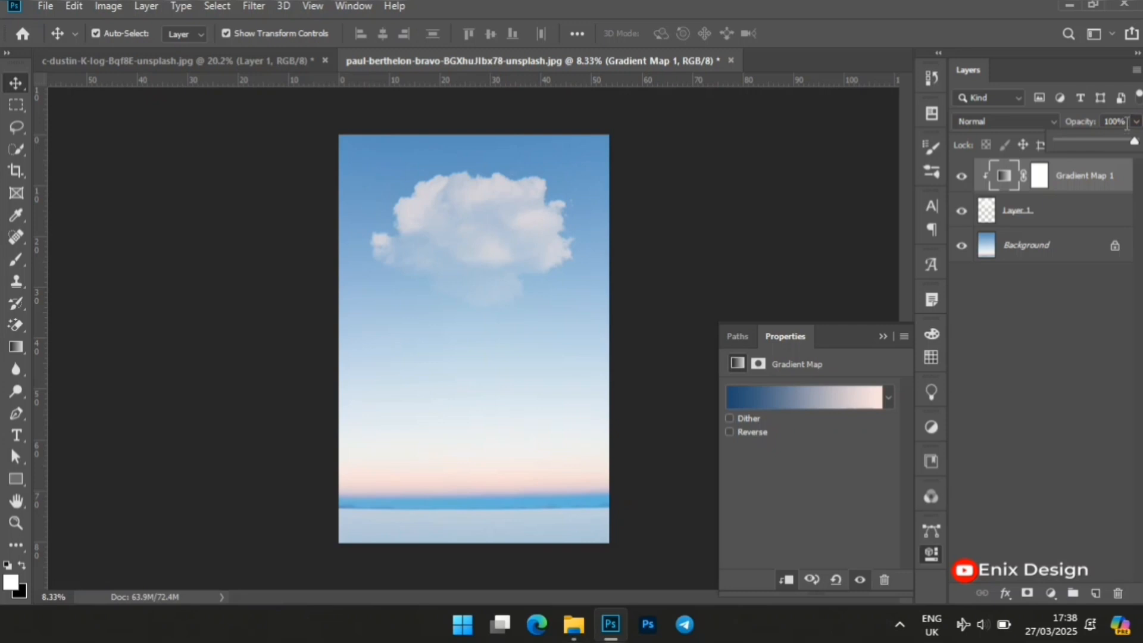
double_click(1124, 122)
text(80)
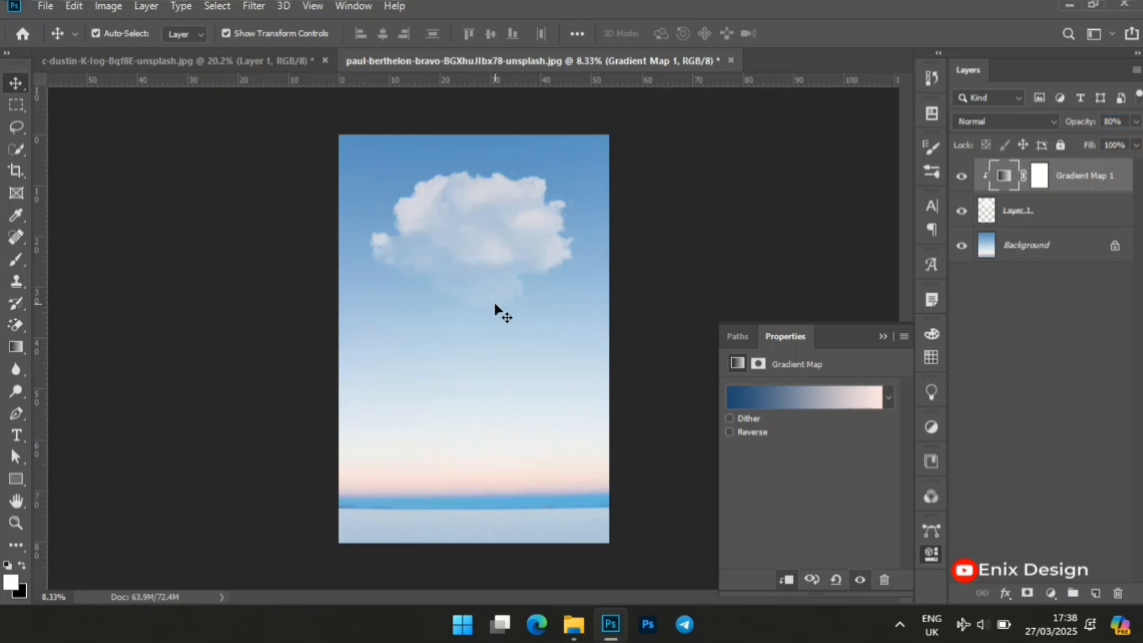
- Fit the whole image on screen, reactivate the Move tool and collapse the Gradient Map's properties
text(z)
right_click(480, 328)
click(503, 335)
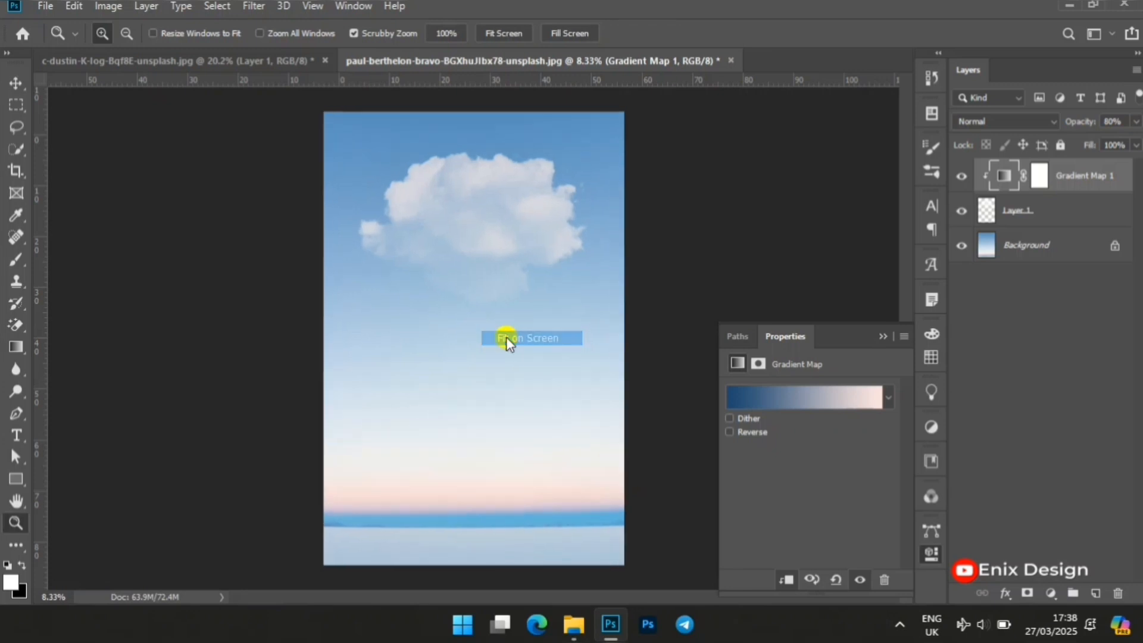
mouse_move(417, 280)
mouse_down()
mouse_move(492, 301)
mouse_move(426, 284)
mouse_up()
key(v)
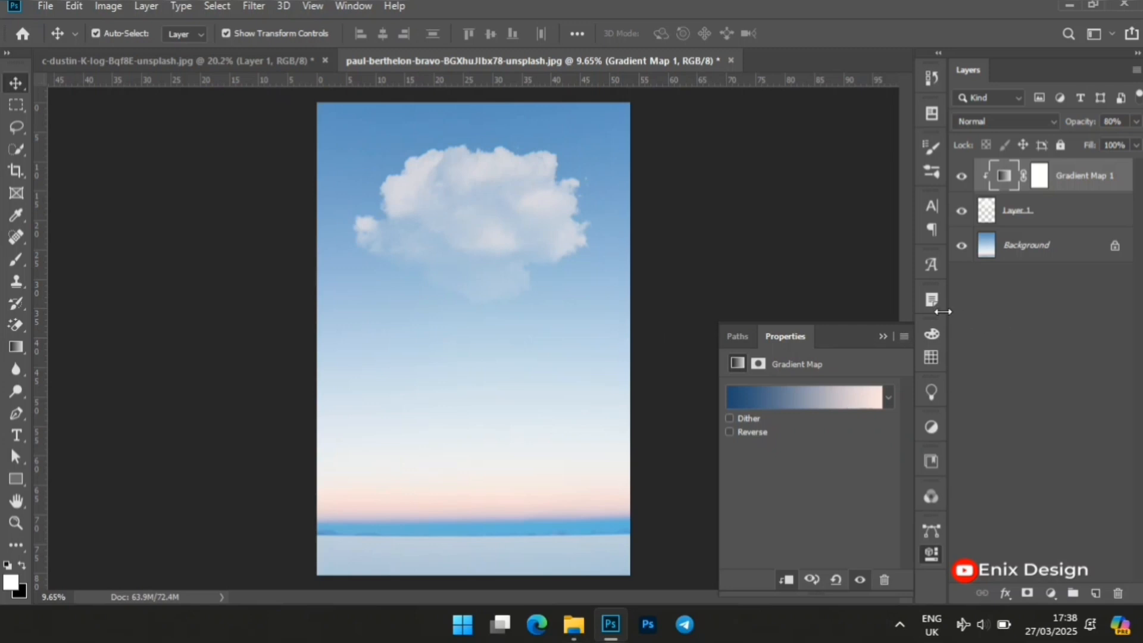
click(883, 336)
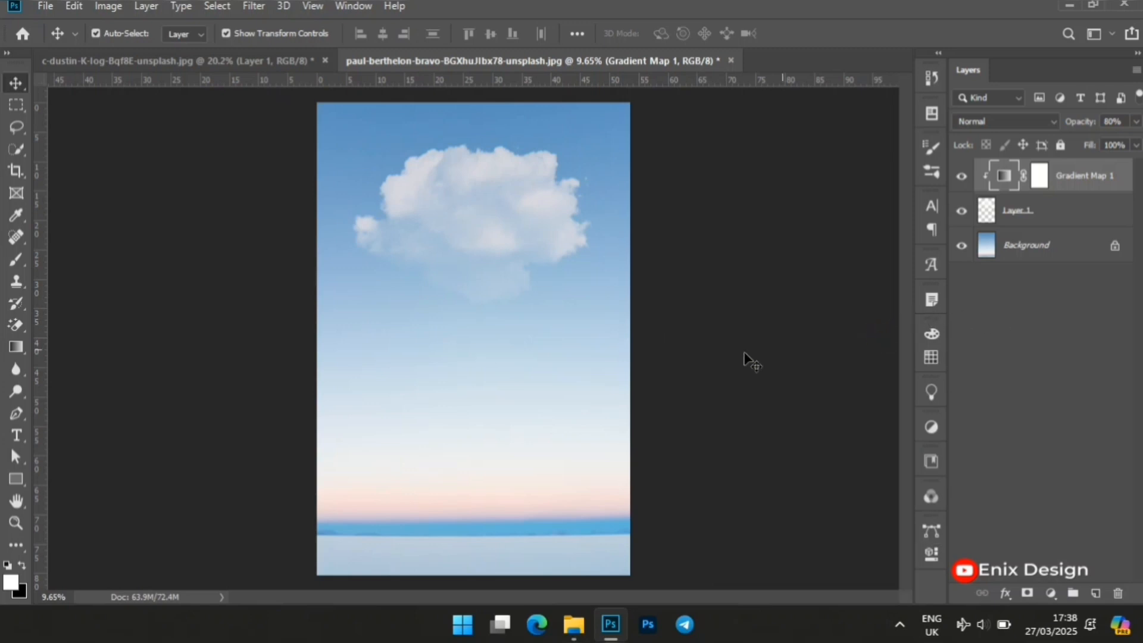